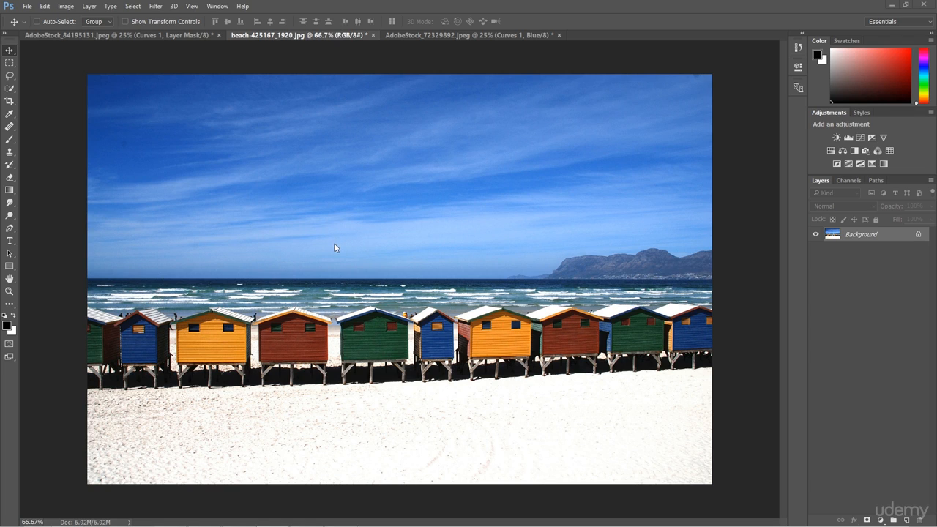
Add a Curves adjustment layer and pull the RGB curve up to about input 118, output 193 to brighten the image
{"action": "left_click", "coordinate": [879, 520]}
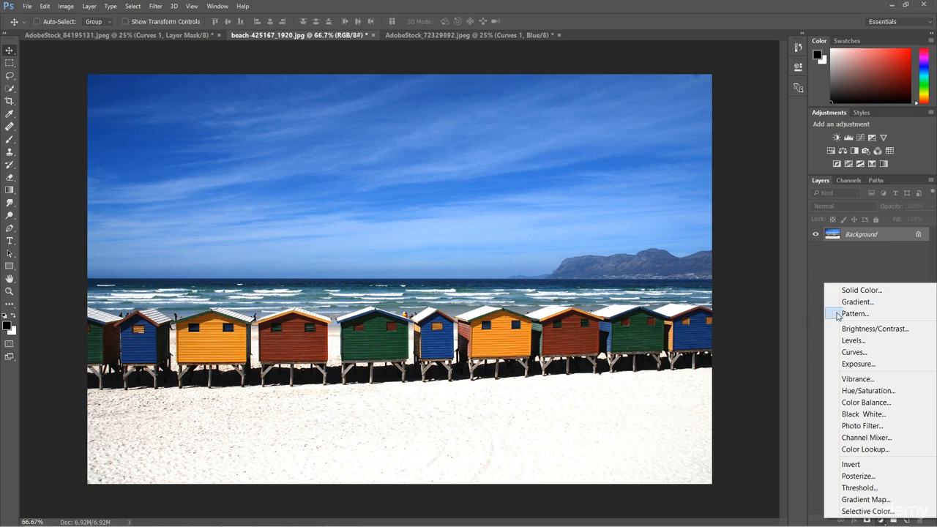
{"action": "left_click", "coordinate": [867, 353]}
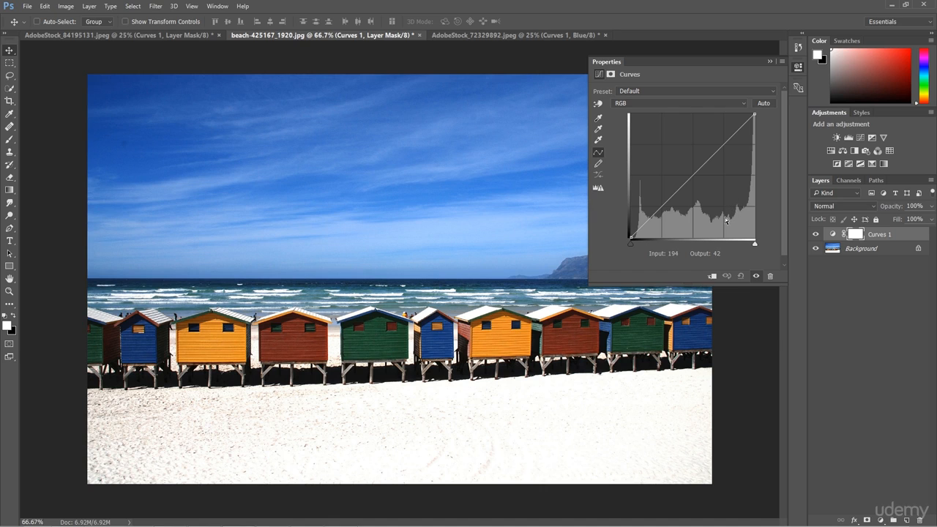
{"action": "left_click_drag", "start_coordinate": [710, 168], "coordinate": [696, 141]}
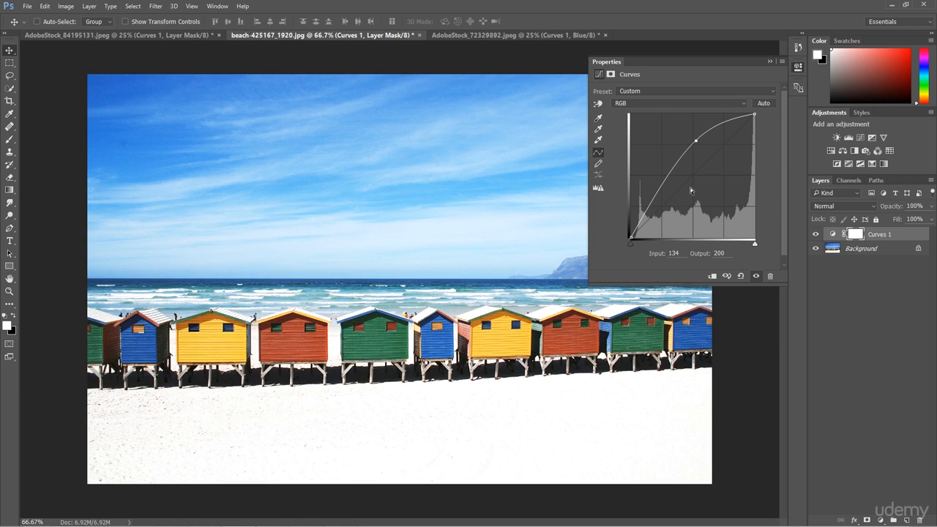
{"action": "mouse_move", "coordinate": [695, 140]}
{"action": "left_mouse_down"}
{"action": "mouse_move", "coordinate": [715, 190]}
{"action": "mouse_move", "coordinate": [688, 141]}
{"action": "left_mouse_up"}
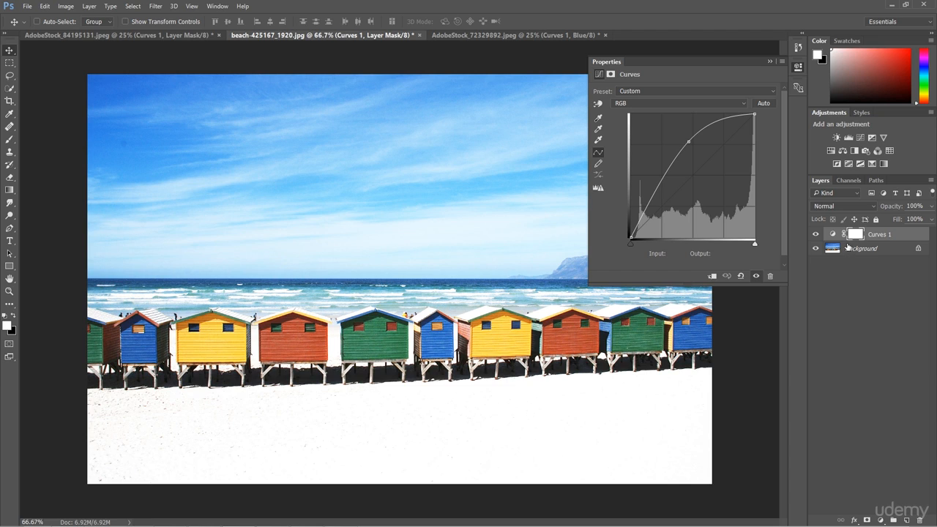
Invert the Curves layer's mask to black to hide the adjustment
{"action": "left_click", "coordinate": [857, 235]}
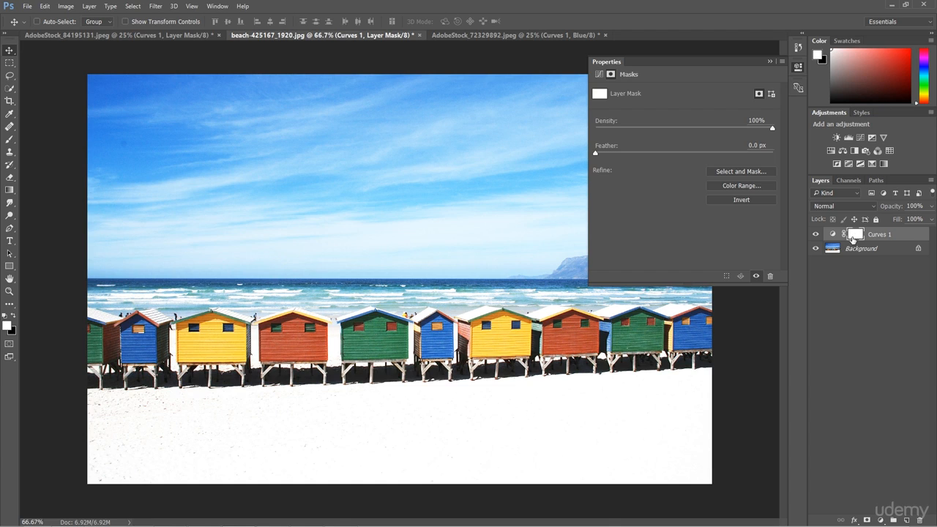
{"action": "key", "text": "ctrl"}
{"action": "key", "text": "ctrl+i"}
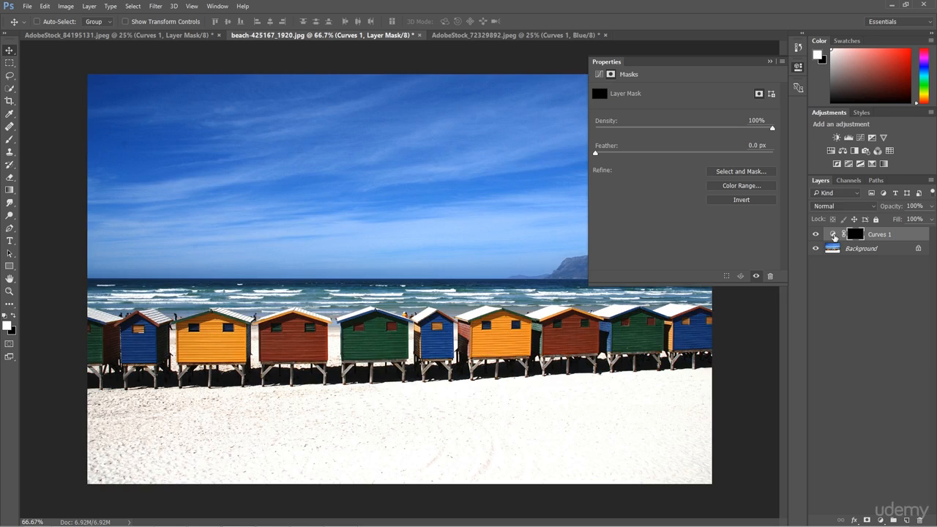
{"action": "left_click", "coordinate": [599, 76]}
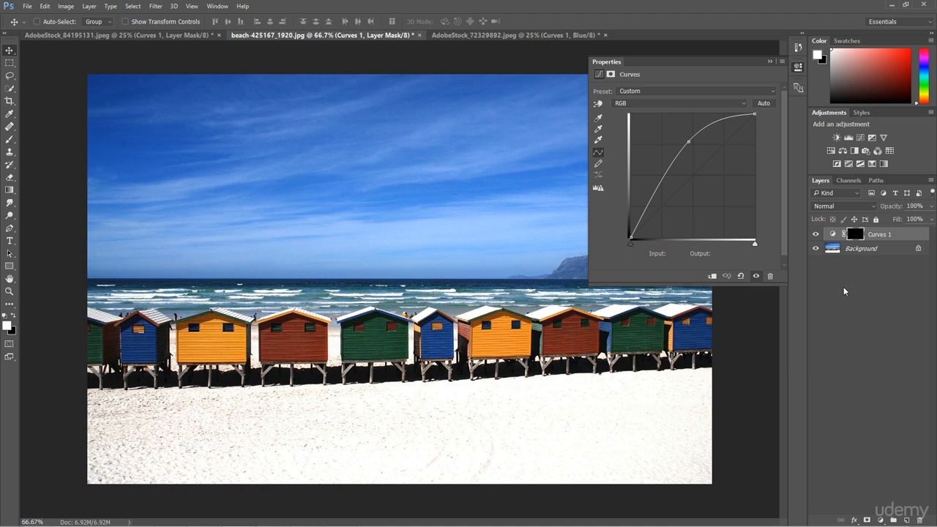
View the mask on its own, invert it back to white, and return to the normal image view
{"action": "left_click", "coordinate": [855, 234], "text": "alt"}
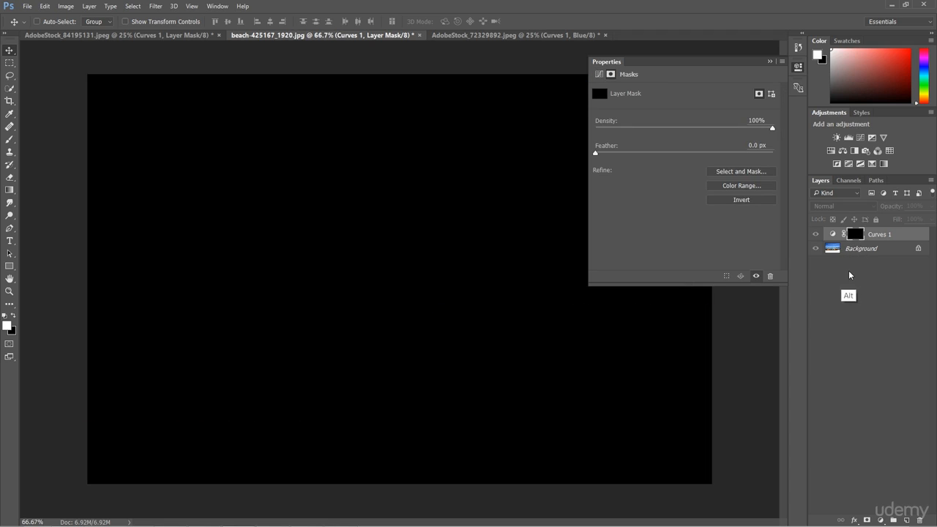
{"action": "key", "text": "ctrl+i"}
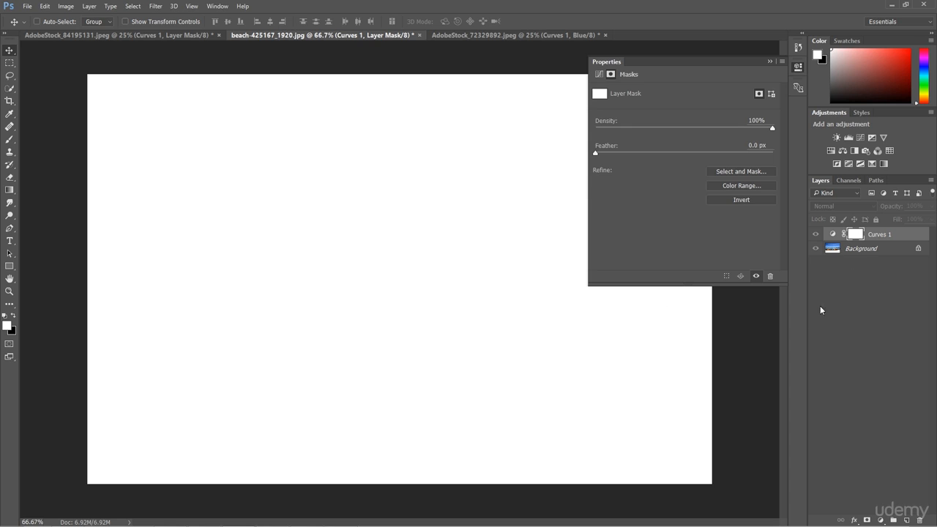
{"action": "key", "text": "alt"}
{"action": "left_click", "coordinate": [856, 234], "text": "alt"}
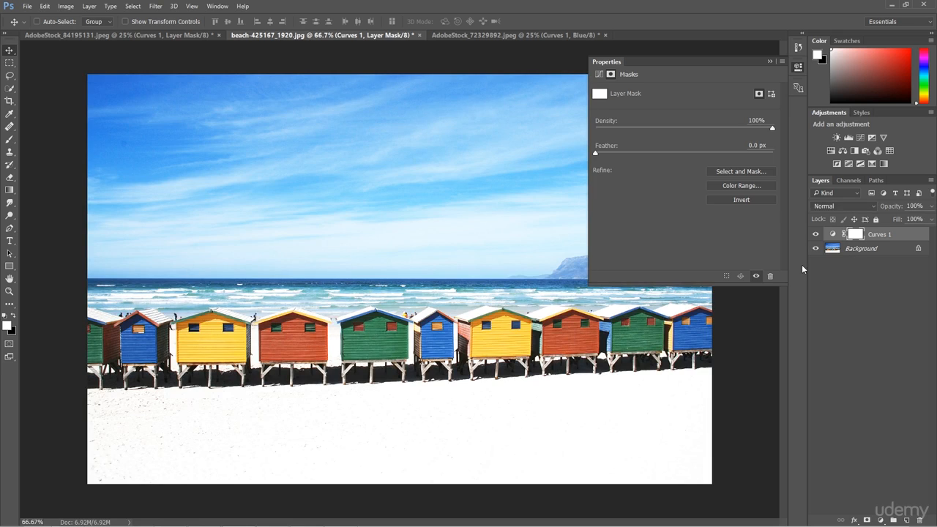
Remove the RGB curve point and instead lift the Red channel curve to about input 140, output 193
{"action": "left_click", "coordinate": [599, 74]}
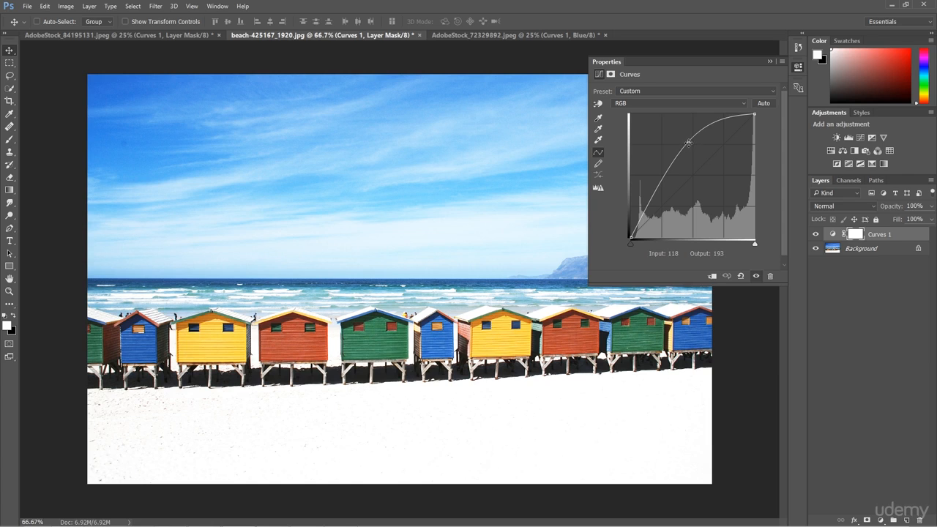
{"action": "left_click_drag", "start_coordinate": [690, 147], "coordinate": [755, 404]}
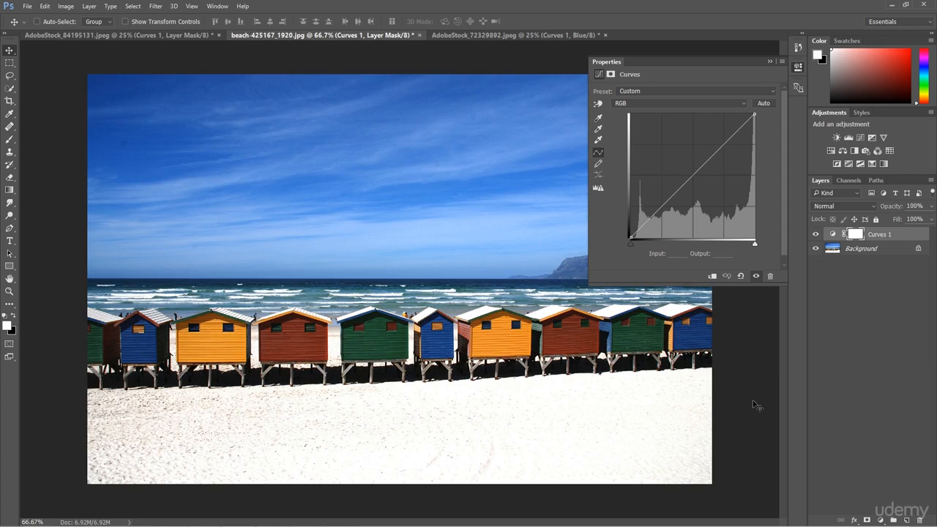
{"action": "left_click", "coordinate": [655, 105]}
{"action": "left_click", "coordinate": [635, 121]}
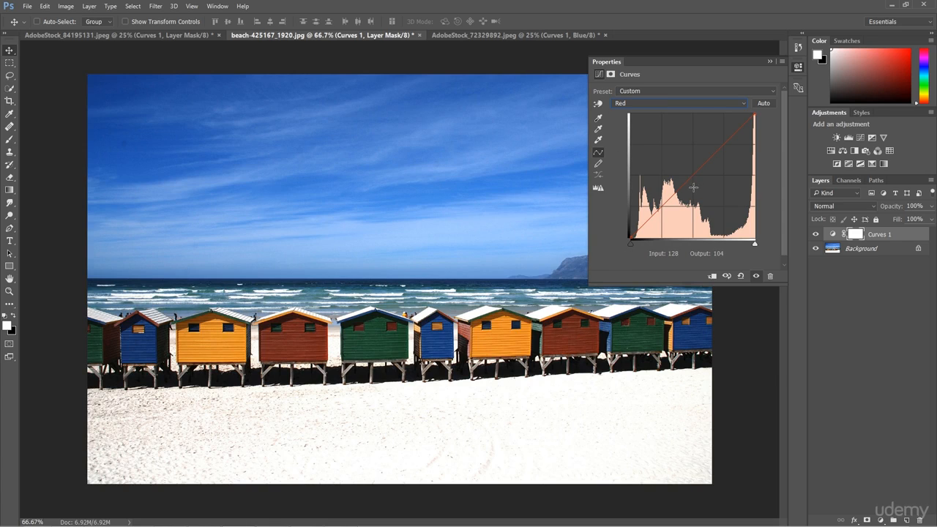
{"action": "left_click_drag", "start_coordinate": [701, 168], "coordinate": [699, 143]}
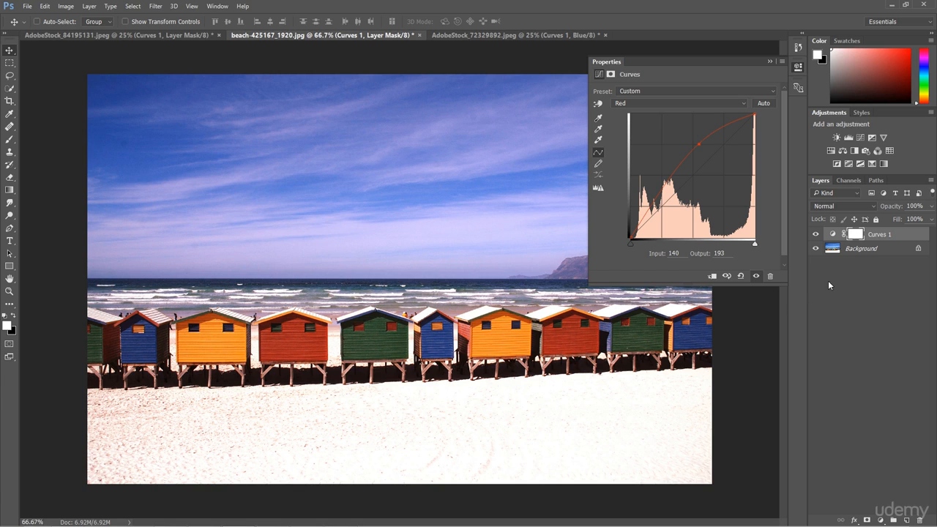
Invert the Curves 1 layer mask to black to hide the red boost
{"action": "left_click", "coordinate": [854, 235]}
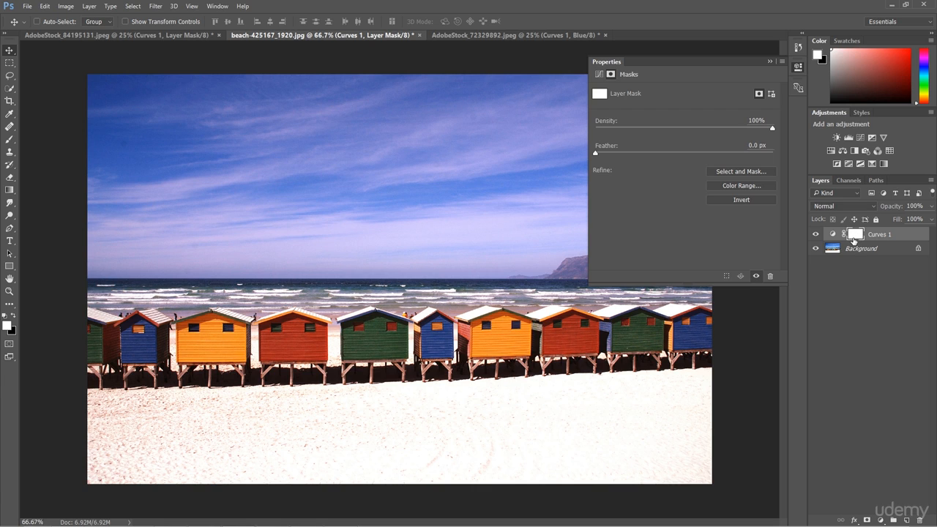
{"action": "key", "text": "ctrl+i"}
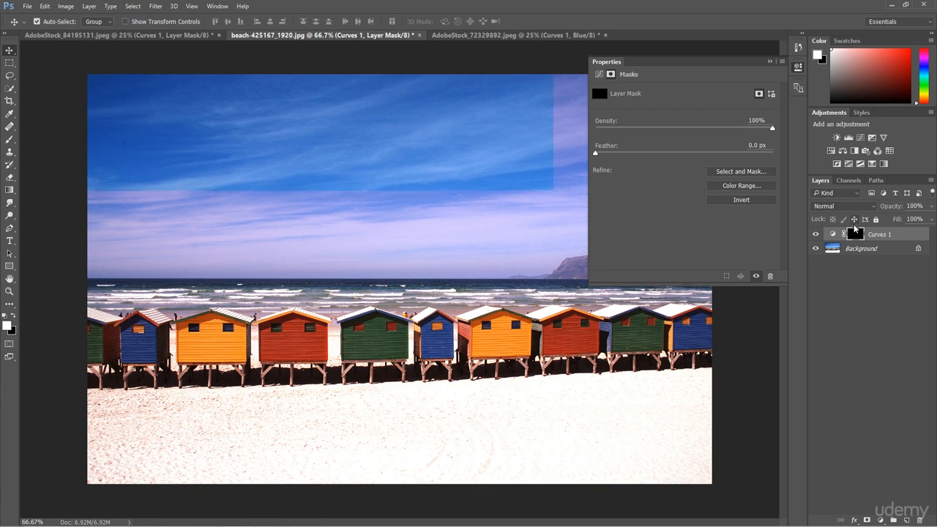
{"action": "key", "text": "z"}
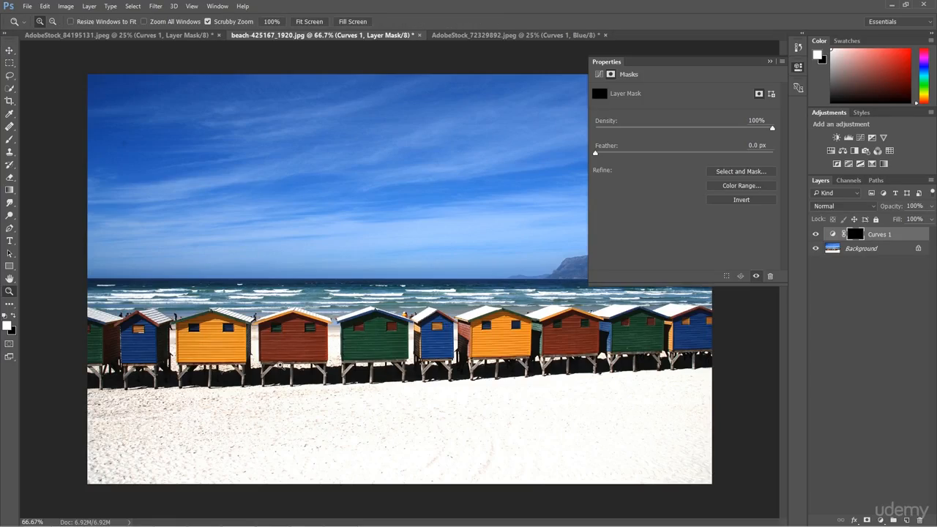
{"action": "left_click_drag", "start_coordinate": [289, 369], "coordinate": [356, 395]}
{"action": "key", "text": "v"}
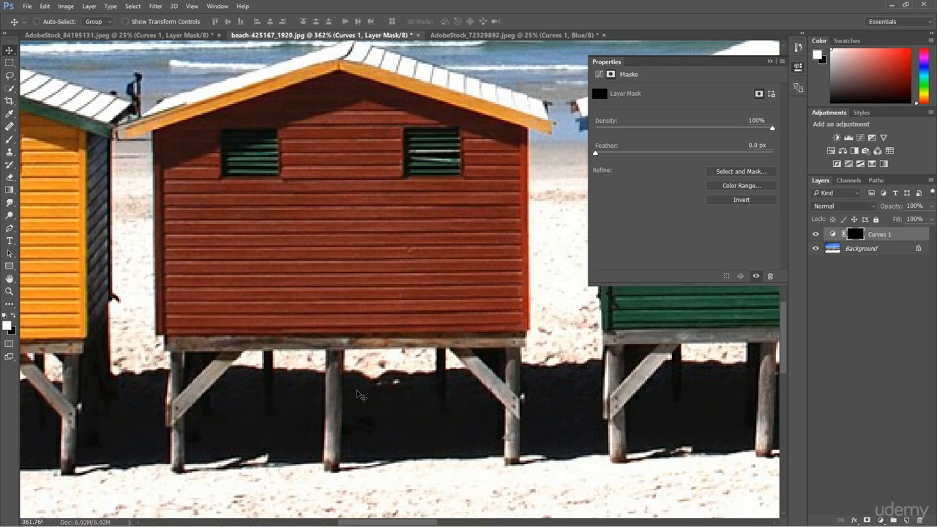
{"action": "left_click", "coordinate": [769, 61]}
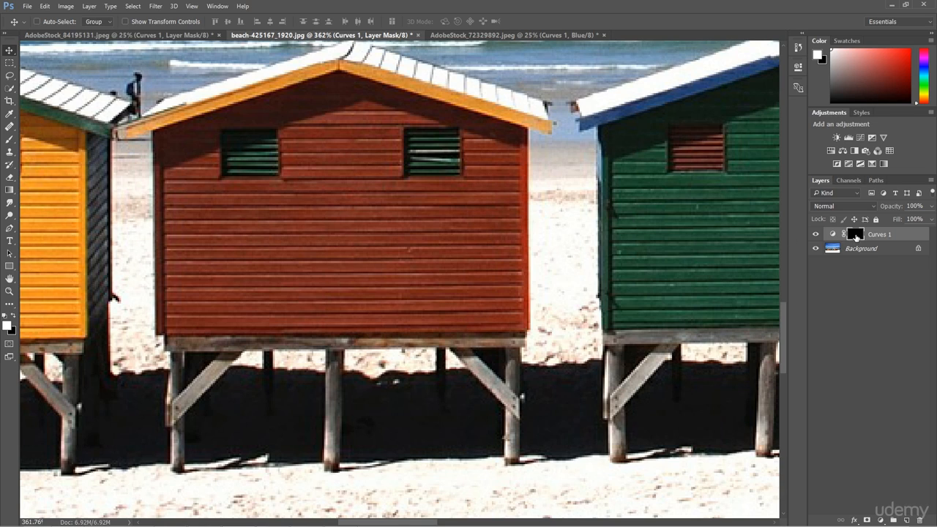
Set up a soft round Brush of 40 px size and 0% hardness
{"action": "left_click", "coordinate": [10, 141]}
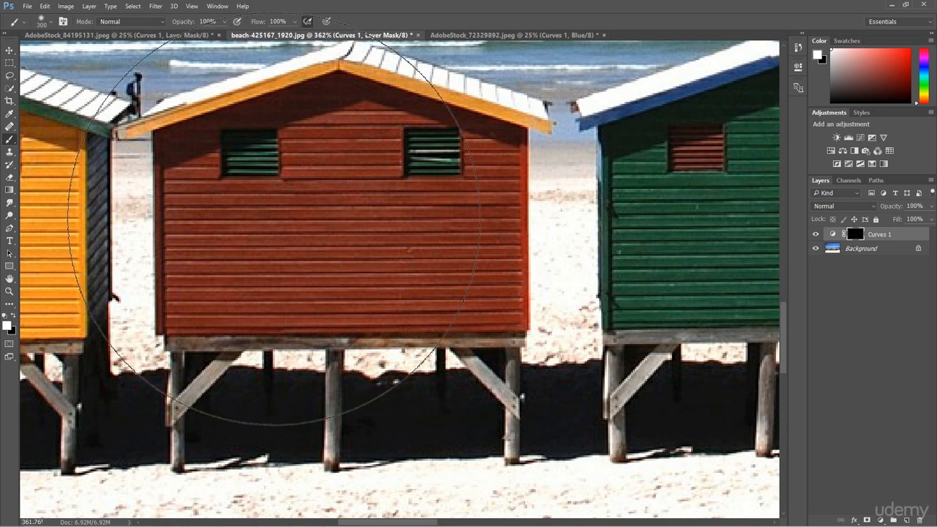
{"action": "key", "text": "bracketleft"}
{"action": "key", "text": "bracketleft"}
{"action": "key", "text": "bracketleft"}
{"action": "key", "text": "bracketleft"}
{"action": "key", "text": "bracketleft"}
{"action": "key", "text": "bracketleft"}
{"action": "key", "text": "bracketleft"}
{"action": "key", "text": "bracketleft"}
{"action": "key", "text": "bracketleft"}
{"action": "key", "text": "bracketleft"}
{"action": "key", "text": "bracketleft"}
{"action": "key", "text": "bracketleft"}
{"action": "key", "text": "bracketleft"}
{"action": "key", "text": "bracketleft"}
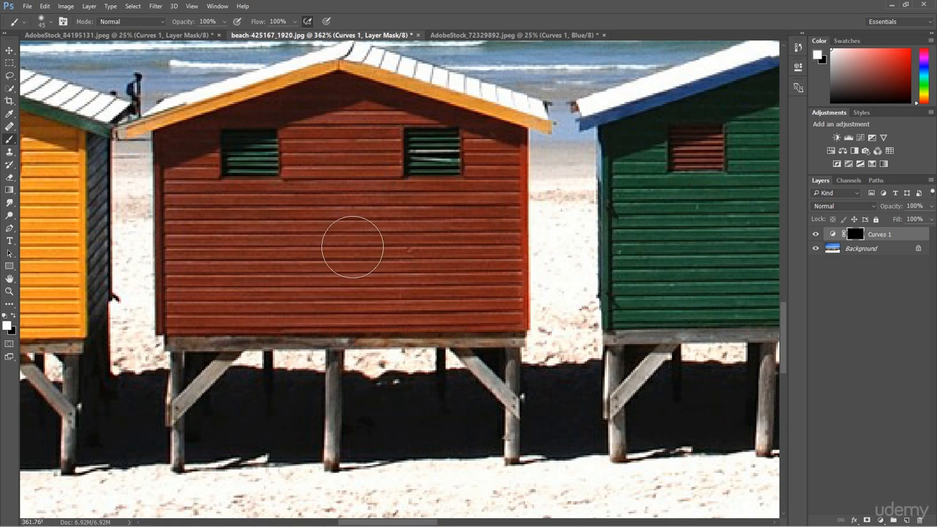
{"action": "left_click", "coordinate": [50, 22]}
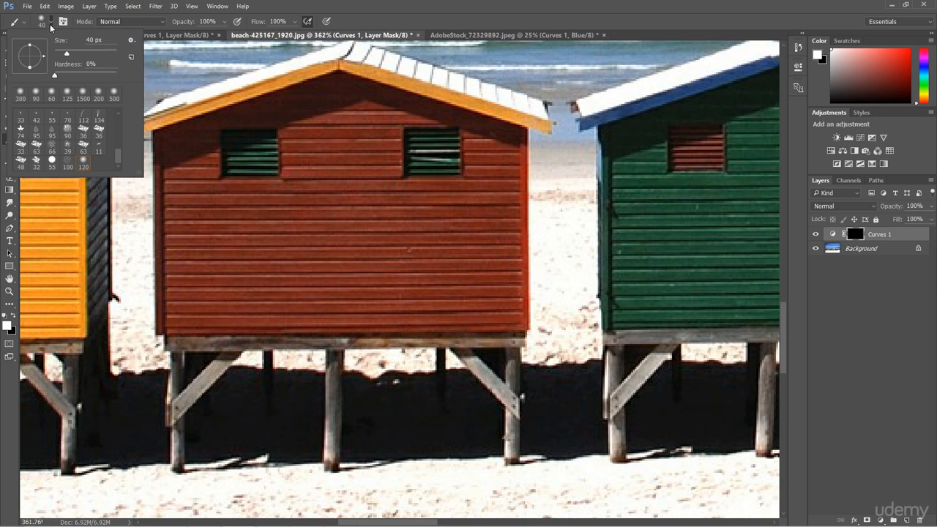
{"action": "left_click_drag", "start_coordinate": [119, 155], "coordinate": [124, 108]}
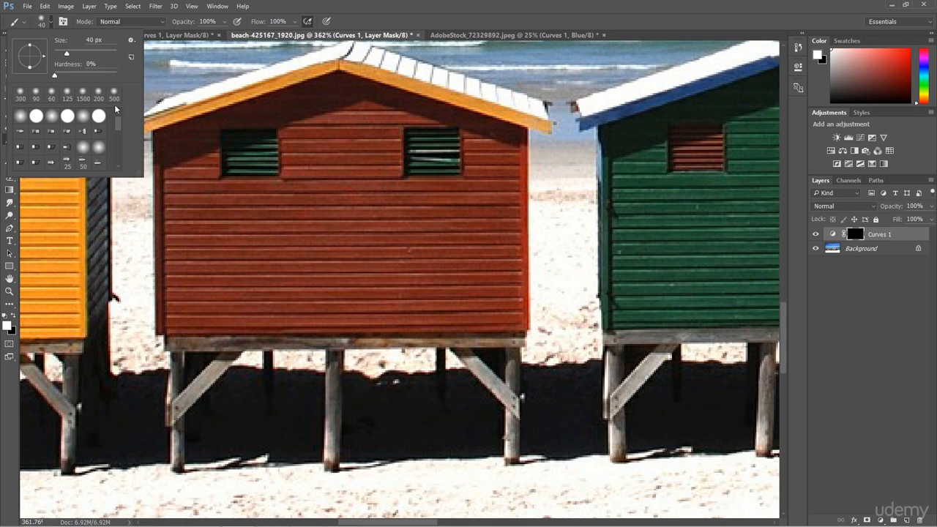
{"action": "left_click_drag", "start_coordinate": [68, 74], "coordinate": [46, 68]}
{"action": "left_click", "coordinate": [51, 24]}
Paint white on the mask over the nearer red hut's wall, checking the mask on its own, and shrink the brush to 25 px
{"action": "mouse_move", "coordinate": [212, 229]}
{"action": "left_mouse_down"}
{"action": "mouse_move", "coordinate": [200, 260]}
{"action": "mouse_move", "coordinate": [221, 245]}
{"action": "mouse_move", "coordinate": [234, 257]}
{"action": "mouse_move", "coordinate": [251, 244]}
{"action": "mouse_move", "coordinate": [294, 271]}
{"action": "mouse_move", "coordinate": [336, 253]}
{"action": "mouse_move", "coordinate": [328, 246]}
{"action": "mouse_move", "coordinate": [350, 253]}
{"action": "mouse_move", "coordinate": [296, 263]}
{"action": "mouse_move", "coordinate": [327, 303]}
{"action": "mouse_move", "coordinate": [387, 228]}
{"action": "mouse_move", "coordinate": [347, 195]}
{"action": "mouse_move", "coordinate": [346, 157]}
{"action": "mouse_move", "coordinate": [333, 210]}
{"action": "mouse_move", "coordinate": [323, 213]}
{"action": "mouse_move", "coordinate": [455, 302]}
{"action": "mouse_move", "coordinate": [358, 286]}
{"action": "mouse_move", "coordinate": [338, 295]}
{"action": "mouse_move", "coordinate": [406, 311]}
{"action": "left_mouse_up"}
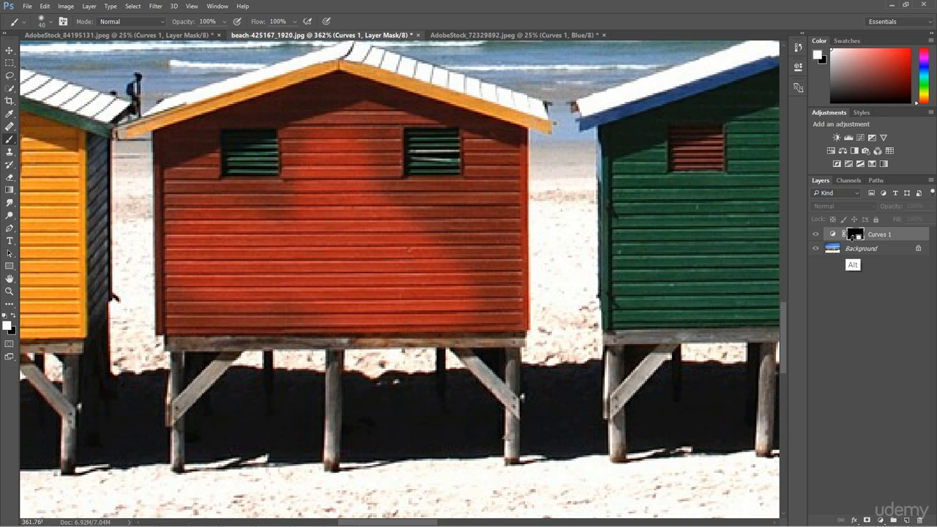
{"action": "left_click", "coordinate": [855, 235], "text": "alt"}
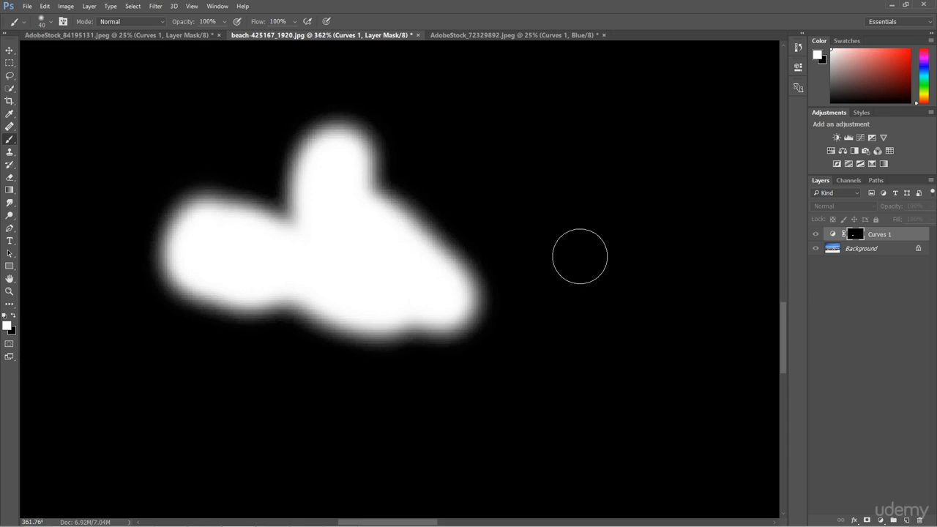
{"action": "left_click", "coordinate": [854, 235], "text": "alt"}
{"action": "mouse_move", "coordinate": [483, 263]}
{"action": "left_mouse_down"}
{"action": "mouse_move", "coordinate": [493, 302]}
{"action": "mouse_move", "coordinate": [463, 292]}
{"action": "mouse_move", "coordinate": [449, 234]}
{"action": "mouse_move", "coordinate": [377, 193]}
{"action": "mouse_move", "coordinate": [360, 118]}
{"action": "mouse_move", "coordinate": [327, 118]}
{"action": "mouse_move", "coordinate": [286, 207]}
{"action": "mouse_move", "coordinate": [223, 214]}
{"action": "mouse_move", "coordinate": [241, 223]}
{"action": "mouse_move", "coordinate": [188, 206]}
{"action": "mouse_move", "coordinate": [189, 161]}
{"action": "mouse_move", "coordinate": [192, 229]}
{"action": "mouse_move", "coordinate": [172, 295]}
{"action": "mouse_move", "coordinate": [182, 314]}
{"action": "mouse_move", "coordinate": [296, 319]}
{"action": "mouse_move", "coordinate": [245, 304]}
{"action": "mouse_move", "coordinate": [188, 166]}
{"action": "mouse_move", "coordinate": [179, 191]}
{"action": "mouse_move", "coordinate": [173, 242]}
{"action": "mouse_move", "coordinate": [331, 113]}
{"action": "mouse_move", "coordinate": [294, 118]}
{"action": "mouse_move", "coordinate": [273, 167]}
{"action": "mouse_move", "coordinate": [286, 162]}
{"action": "mouse_move", "coordinate": [277, 143]}
{"action": "mouse_move", "coordinate": [288, 110]}
{"action": "mouse_move", "coordinate": [192, 142]}
{"action": "left_mouse_up"}
{"action": "key", "text": "bracketleft"}
{"action": "key", "text": "bracketleft"}
{"action": "key", "text": "bracketleft"}
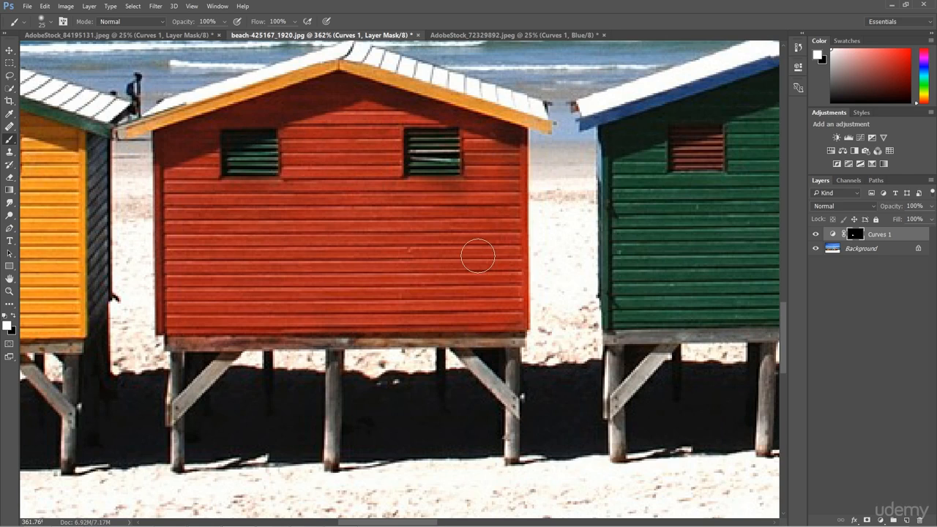
Compare the image with the Curves 1 layer hidden and shown
{"action": "key", "text": "ctrl+space"}
{"action": "left_click_drag", "start_coordinate": [483, 282], "coordinate": [438, 277]}
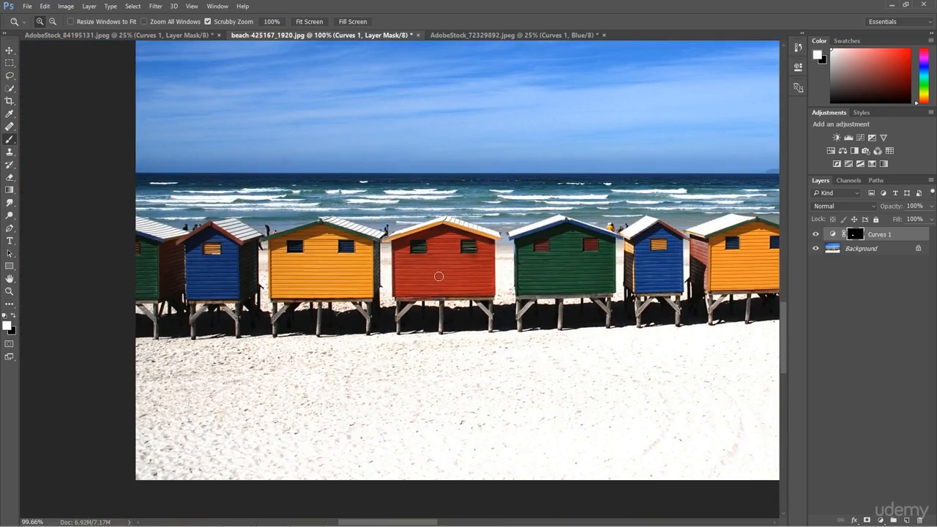
{"action": "left_click", "coordinate": [815, 235]}
{"action": "left_click", "coordinate": [816, 235]}
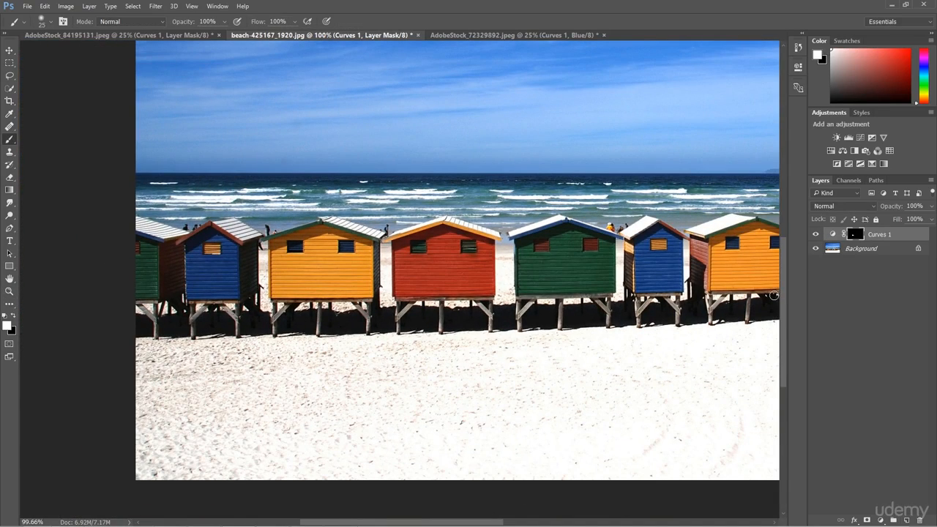
Paint white on the mask over the second red hut, resizing the brush to about 20 px for its edges
{"action": "left_click_drag", "start_coordinate": [580, 361], "coordinate": [372, 360]}
{"action": "left_click_drag", "start_coordinate": [590, 318], "coordinate": [490, 330]}
{"action": "key", "text": "ctrl+space"}
{"action": "left_click_drag", "start_coordinate": [521, 281], "coordinate": [569, 295]}
{"action": "key", "text": "b"}
{"action": "mouse_move", "coordinate": [456, 188]}
{"action": "left_mouse_down"}
{"action": "mouse_move", "coordinate": [440, 223]}
{"action": "mouse_move", "coordinate": [430, 326]}
{"action": "mouse_move", "coordinate": [593, 331]}
{"action": "mouse_move", "coordinate": [705, 321]}
{"action": "mouse_move", "coordinate": [722, 314]}
{"action": "mouse_move", "coordinate": [727, 151]}
{"action": "mouse_move", "coordinate": [709, 275]}
{"action": "mouse_move", "coordinate": [705, 212]}
{"action": "mouse_move", "coordinate": [691, 266]}
{"action": "mouse_move", "coordinate": [671, 215]}
{"action": "mouse_move", "coordinate": [624, 238]}
{"action": "left_mouse_up"}
{"action": "key", "text": "bracketright"}
{"action": "key", "text": "bracketright"}
{"action": "key", "text": "bracketright"}
{"action": "key", "text": "bracketright"}
{"action": "mouse_move", "coordinate": [619, 278]}
{"action": "left_mouse_down"}
{"action": "mouse_move", "coordinate": [455, 280]}
{"action": "mouse_move", "coordinate": [475, 230]}
{"action": "mouse_move", "coordinate": [610, 241]}
{"action": "mouse_move", "coordinate": [593, 231]}
{"action": "mouse_move", "coordinate": [569, 144]}
{"action": "mouse_move", "coordinate": [562, 149]}
{"action": "mouse_move", "coordinate": [595, 150]}
{"action": "mouse_move", "coordinate": [605, 128]}
{"action": "mouse_move", "coordinate": [618, 176]}
{"action": "left_mouse_up"}
{"action": "key", "text": "bracketleft"}
{"action": "key", "text": "bracketleft"}
{"action": "key", "text": "bracketleft"}
{"action": "key", "text": "bracketleft"}
{"action": "key", "text": "bracketleft"}
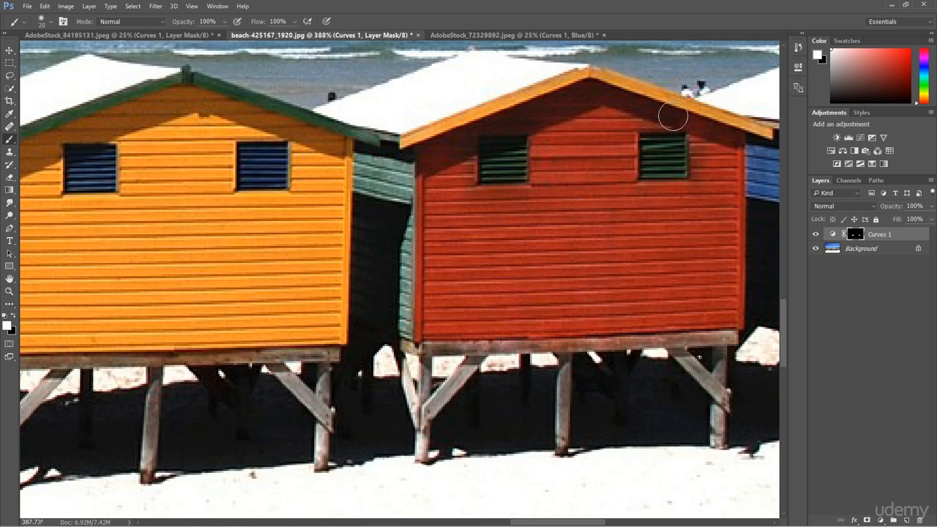
{"action": "mouse_move", "coordinate": [527, 112]}
{"action": "left_mouse_down"}
{"action": "mouse_move", "coordinate": [467, 137]}
{"action": "mouse_move", "coordinate": [450, 181]}
{"action": "mouse_move", "coordinate": [462, 160]}
{"action": "left_mouse_up"}
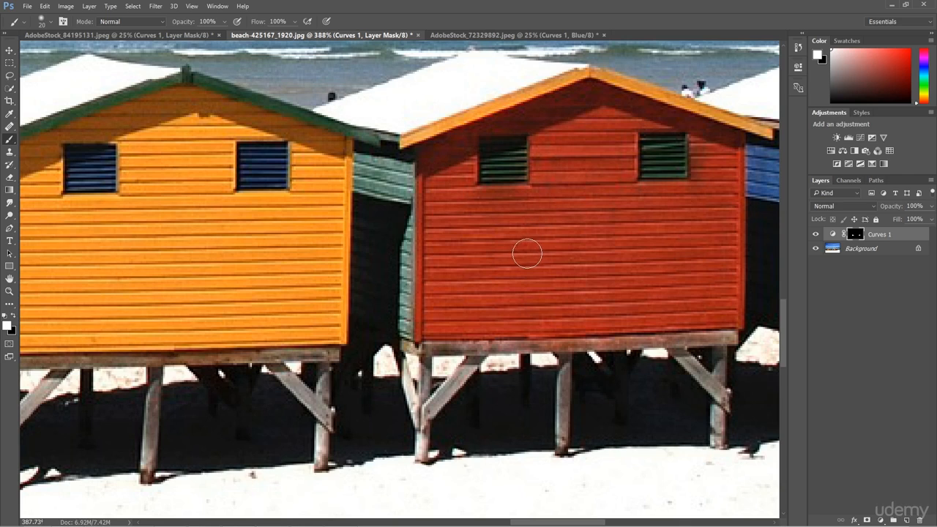
Add a new Curves adjustment layer and pull the Green channel curve upward to boost greens
{"action": "key", "text": "z"}
{"action": "key", "text": "ctrl+0"}
{"action": "key", "text": "b"}
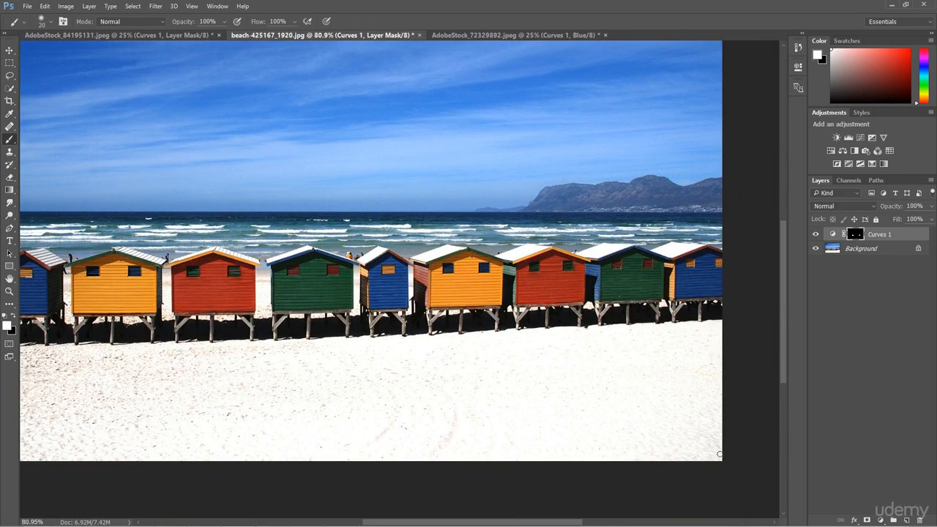
{"action": "left_click", "coordinate": [880, 521]}
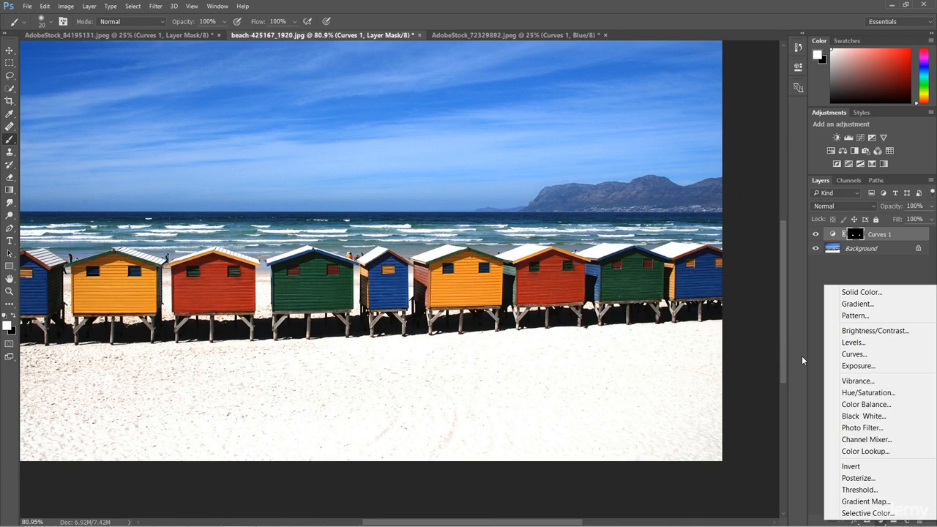
{"action": "left_click", "coordinate": [803, 384]}
{"action": "left_click", "coordinate": [883, 514]}
{"action": "left_click", "coordinate": [869, 351]}
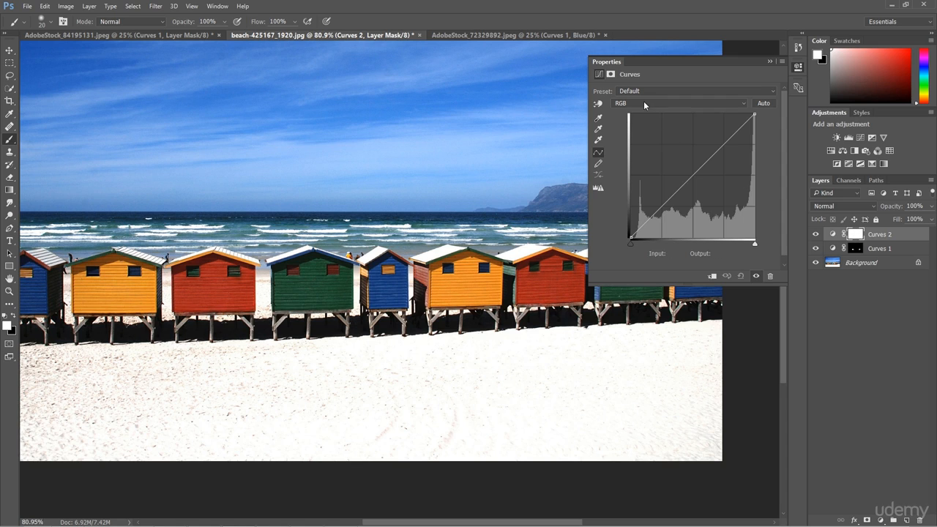
{"action": "left_click", "coordinate": [646, 105]}
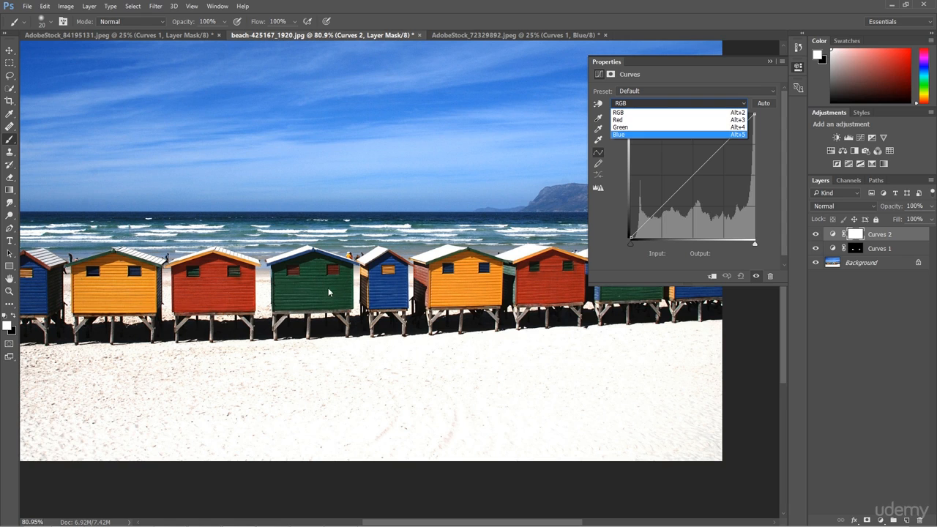
{"action": "left_click", "coordinate": [627, 128]}
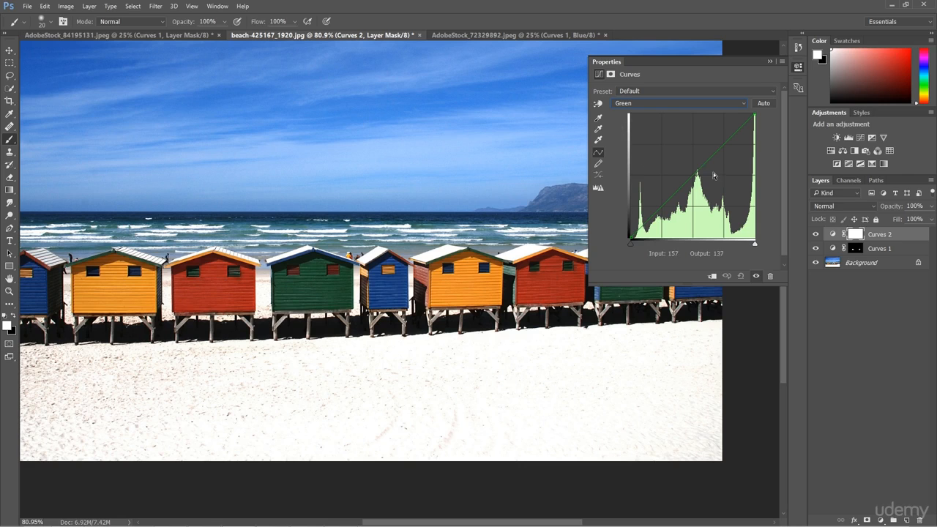
{"action": "left_click_drag", "start_coordinate": [698, 170], "coordinate": [695, 146]}
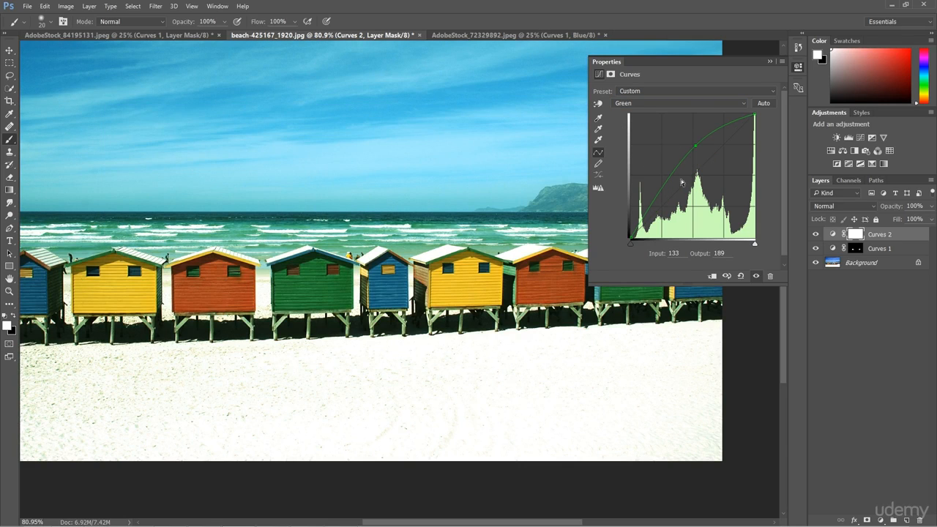
{"action": "left_click", "coordinate": [769, 63]}
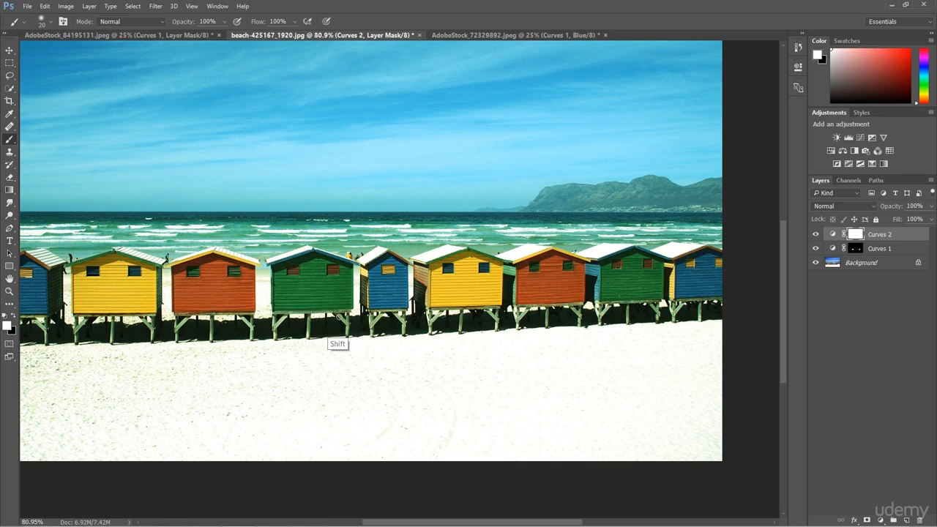
Paint black on the Curves 2 mask over the green hut with a 40 px brush
{"action": "key", "text": "ctrl+1"}
{"action": "key", "text": "ctrl+plus"}
{"action": "key", "text": "ctrl+plus"}
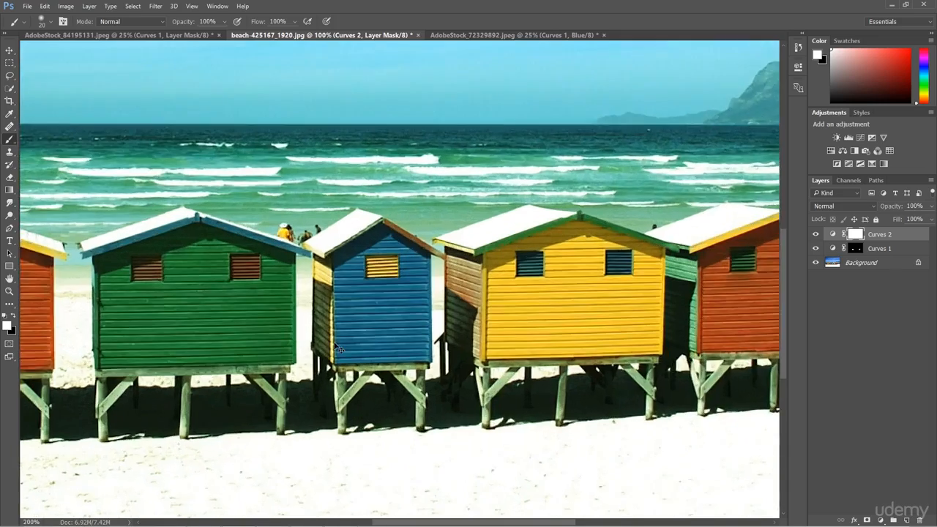
{"action": "left_click_drag", "start_coordinate": [195, 342], "coordinate": [424, 302]}
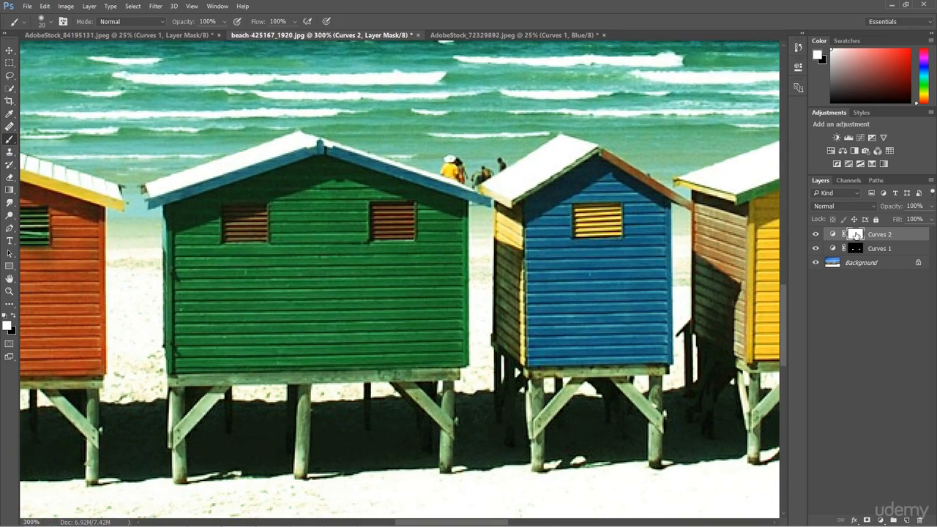
{"action": "key", "text": "x"}
{"action": "key", "text": "bracketright"}
{"action": "key", "text": "bracketright"}
{"action": "key", "text": "bracketright"}
{"action": "mouse_move", "coordinate": [192, 277]}
{"action": "left_mouse_down"}
{"action": "mouse_move", "coordinate": [190, 251]}
{"action": "mouse_move", "coordinate": [189, 354]}
{"action": "mouse_move", "coordinate": [440, 356]}
{"action": "mouse_move", "coordinate": [447, 218]}
{"action": "mouse_move", "coordinate": [422, 335]}
{"action": "mouse_move", "coordinate": [436, 247]}
{"action": "mouse_move", "coordinate": [411, 311]}
{"action": "mouse_move", "coordinate": [392, 260]}
{"action": "mouse_move", "coordinate": [357, 251]}
{"action": "mouse_move", "coordinate": [353, 210]}
{"action": "mouse_move", "coordinate": [362, 197]}
{"action": "mouse_move", "coordinate": [420, 204]}
{"action": "mouse_move", "coordinate": [359, 185]}
{"action": "mouse_move", "coordinate": [267, 185]}
{"action": "mouse_move", "coordinate": [215, 202]}
{"action": "mouse_move", "coordinate": [201, 224]}
{"action": "mouse_move", "coordinate": [201, 321]}
{"action": "mouse_move", "coordinate": [224, 333]}
{"action": "mouse_move", "coordinate": [280, 301]}
{"action": "mouse_move", "coordinate": [290, 206]}
{"action": "mouse_move", "coordinate": [294, 253]}
{"action": "mouse_move", "coordinate": [294, 215]}
{"action": "mouse_move", "coordinate": [315, 266]}
{"action": "mouse_move", "coordinate": [322, 237]}
{"action": "mouse_move", "coordinate": [341, 301]}
{"action": "mouse_move", "coordinate": [343, 283]}
{"action": "mouse_move", "coordinate": [384, 337]}
{"action": "mouse_move", "coordinate": [406, 319]}
{"action": "left_mouse_up"}
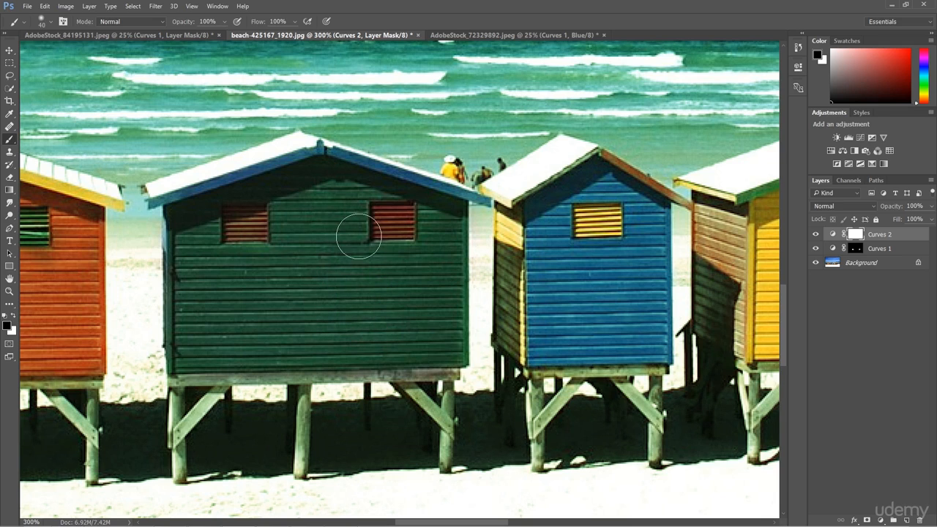
Invert the Curves 2 layer mask
{"action": "key", "text": "z"}
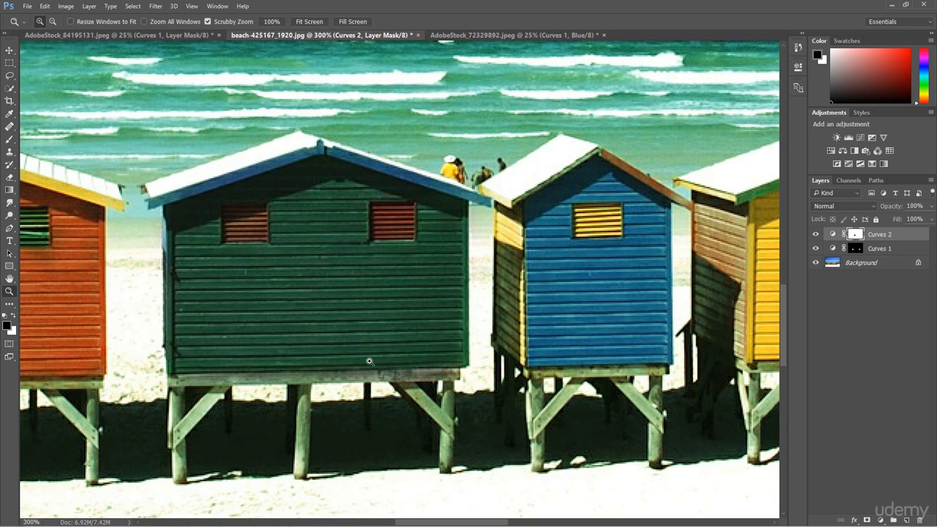
{"action": "key", "text": "ctrl+0"}
{"action": "key", "text": "b"}
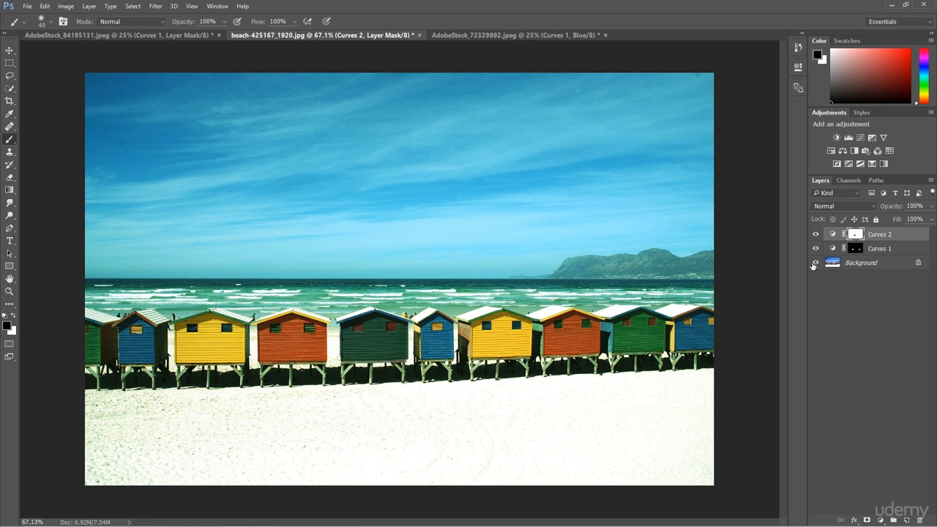
{"action": "key", "text": "ctrl+i"}
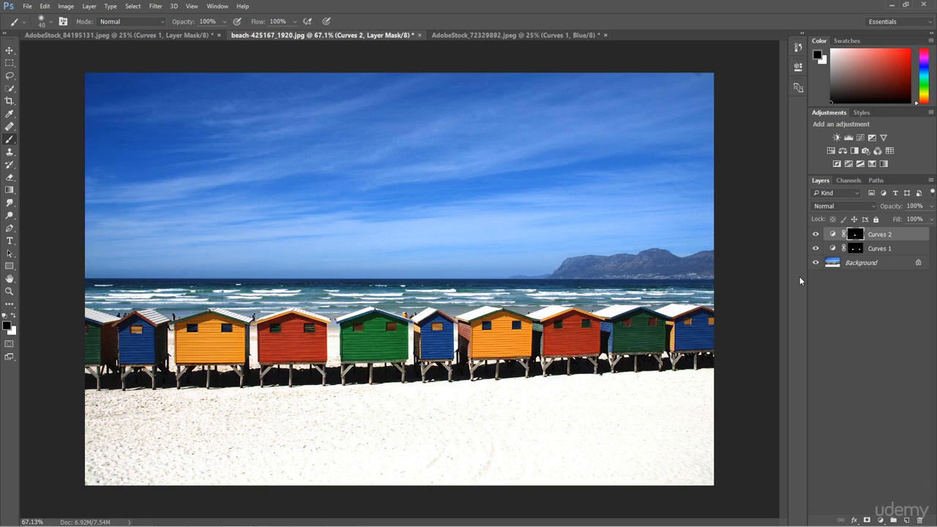
Compare the image with the Curves 2 layer hidden and shown
{"action": "left_click", "coordinate": [814, 236]}
{"action": "left_click", "coordinate": [814, 236]}
{"action": "key", "text": "x"}
{"action": "key", "text": "v"}
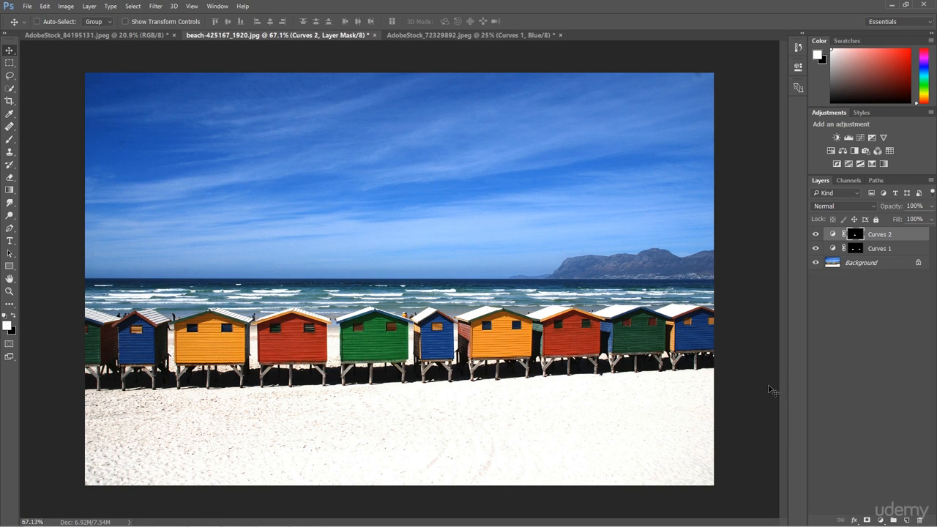
Switch to the AdobeStock_84195131.jpeg daisy portrait and add a Curves layer with the Green channel curve raised
{"action": "left_click", "coordinate": [133, 37]}
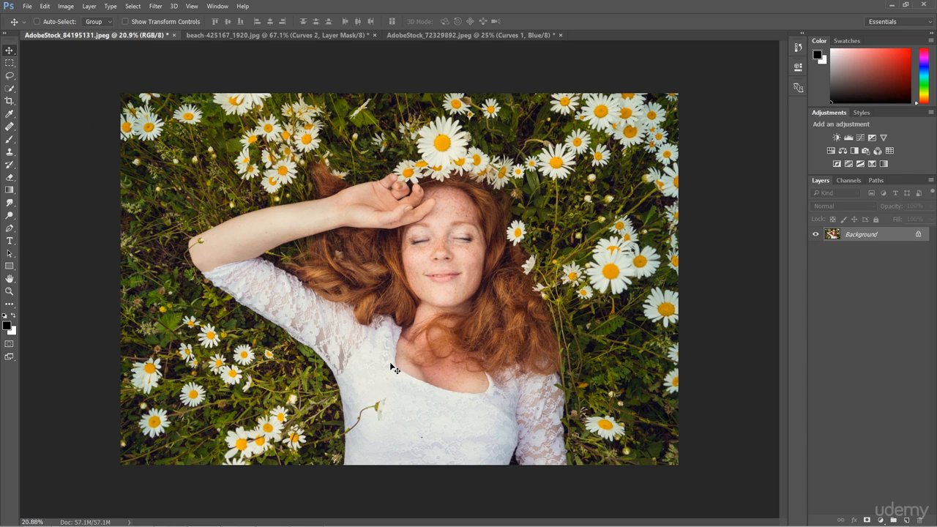
{"action": "key", "text": "z"}
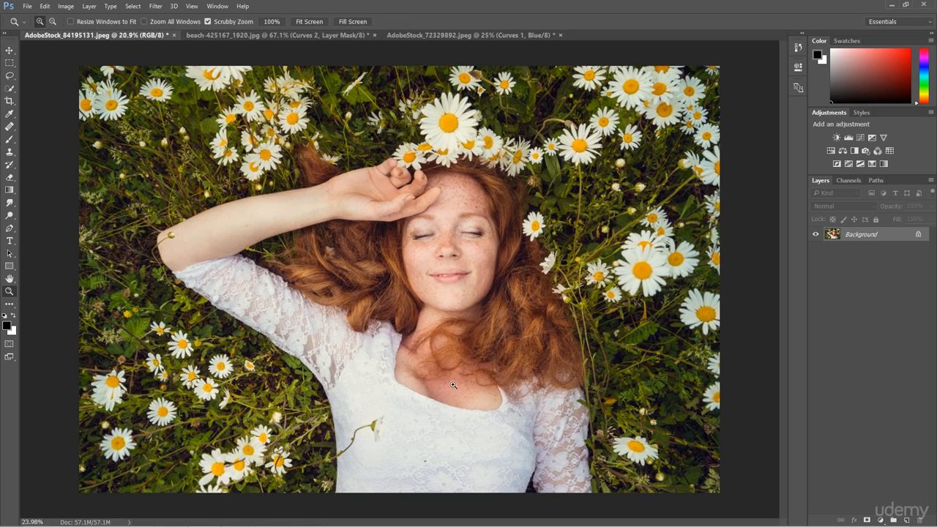
{"action": "key", "text": "v"}
{"action": "left_click", "coordinate": [880, 519]}
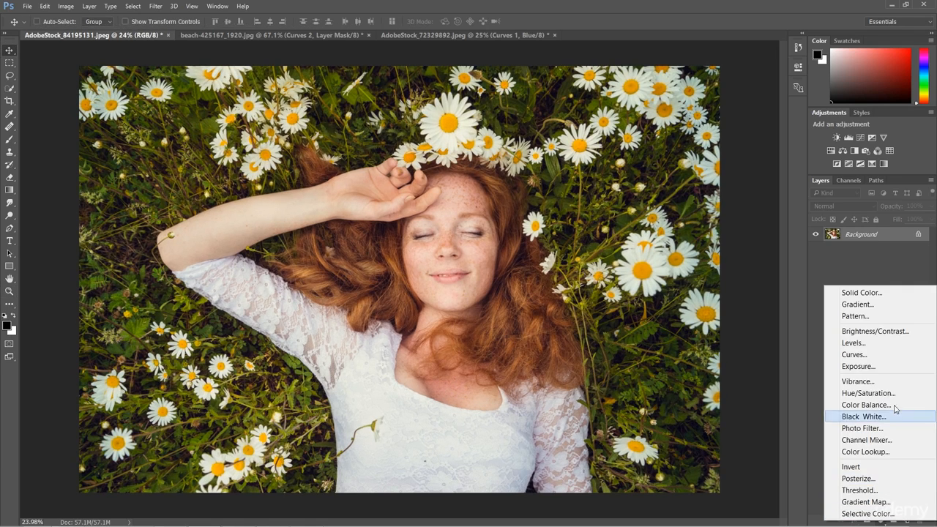
{"action": "left_click", "coordinate": [873, 354]}
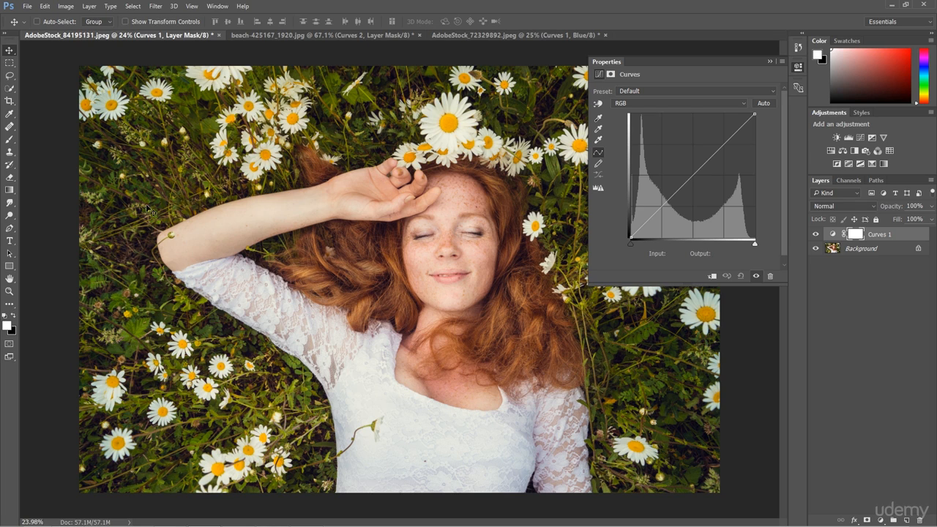
{"action": "left_click", "coordinate": [658, 107]}
{"action": "left_click", "coordinate": [640, 126]}
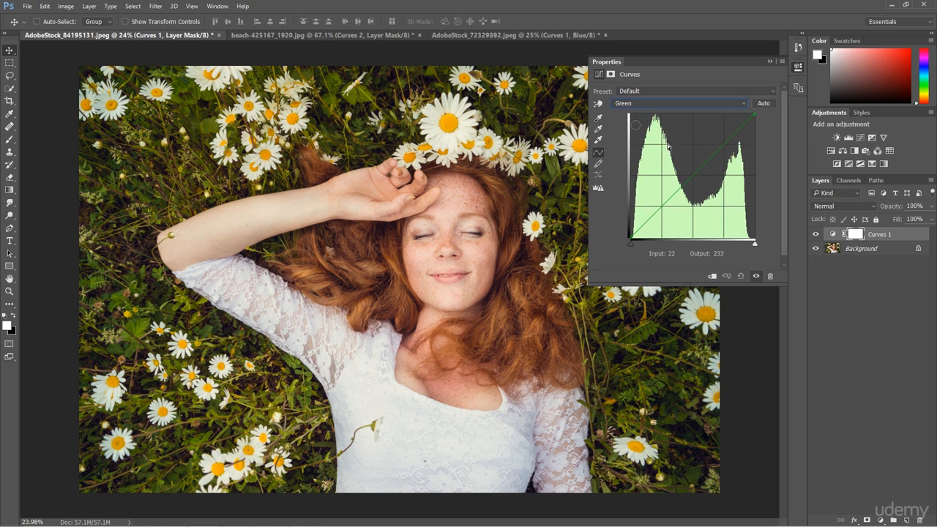
{"action": "left_click_drag", "start_coordinate": [702, 164], "coordinate": [698, 153]}
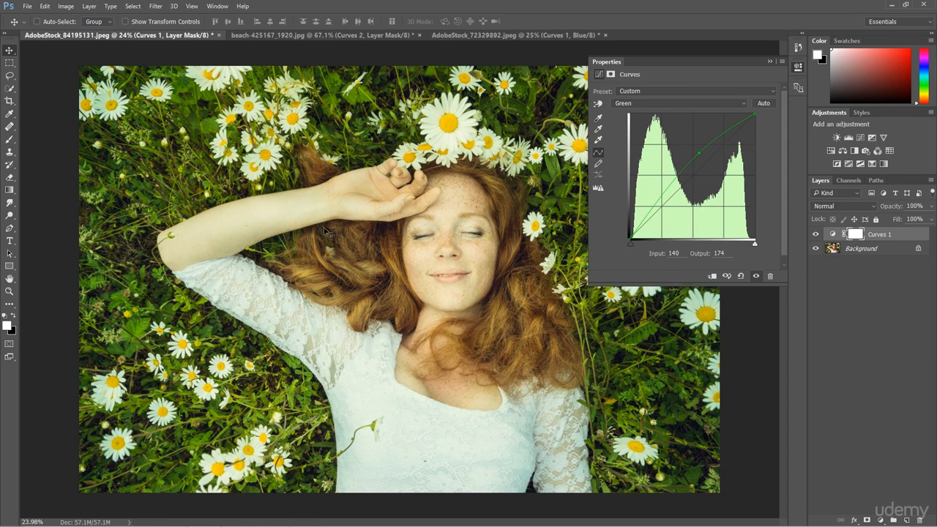
{"action": "left_click", "coordinate": [769, 62]}
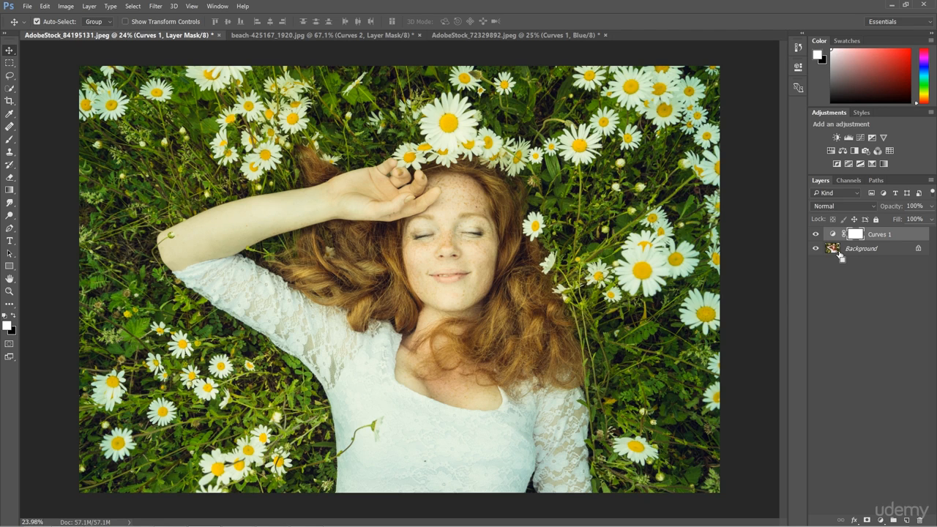
Invert the Curves 1 mask and paint white over the grass and daisies around the woman, using 250–500 px brushes
{"action": "key", "text": "ctrl+i"}
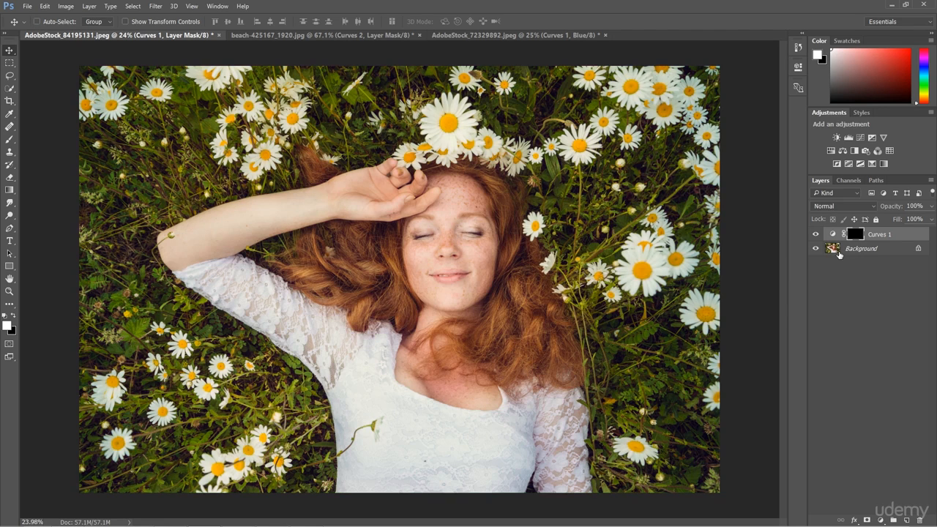
{"action": "left_click", "coordinate": [8, 141]}
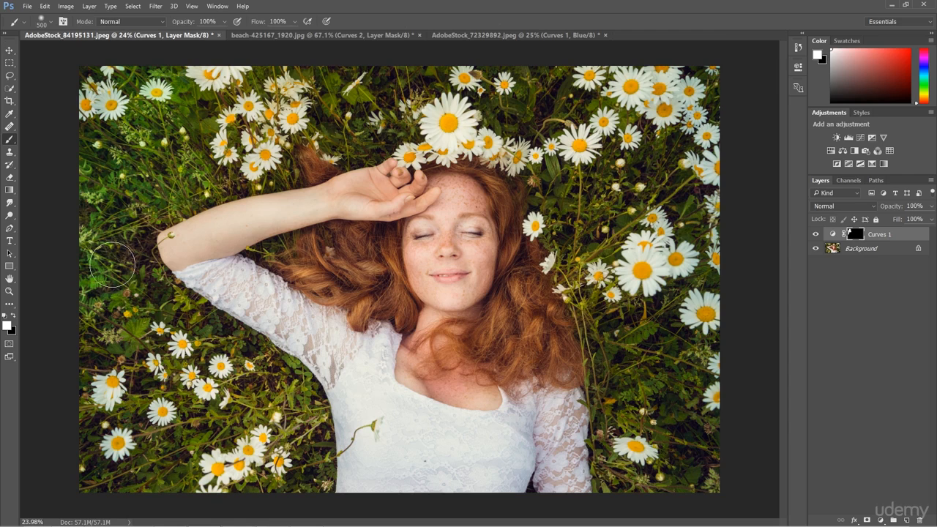
{"action": "mouse_move", "coordinate": [138, 495]}
{"action": "left_mouse_down"}
{"action": "mouse_move", "coordinate": [140, 466]}
{"action": "mouse_move", "coordinate": [153, 453]}
{"action": "mouse_move", "coordinate": [147, 389]}
{"action": "mouse_move", "coordinate": [137, 399]}
{"action": "mouse_move", "coordinate": [168, 407]}
{"action": "mouse_move", "coordinate": [189, 446]}
{"action": "mouse_move", "coordinate": [267, 397]}
{"action": "mouse_move", "coordinate": [293, 413]}
{"action": "mouse_move", "coordinate": [303, 464]}
{"action": "mouse_move", "coordinate": [298, 425]}
{"action": "mouse_move", "coordinate": [262, 364]}
{"action": "mouse_move", "coordinate": [161, 289]}
{"action": "left_mouse_up"}
{"action": "mouse_move", "coordinate": [189, 236]}
{"action": "left_mouse_down"}
{"action": "mouse_move", "coordinate": [188, 119]}
{"action": "mouse_move", "coordinate": [252, 155]}
{"action": "left_mouse_up"}
{"action": "key", "text": "bracketleft"}
{"action": "key", "text": "bracketleft"}
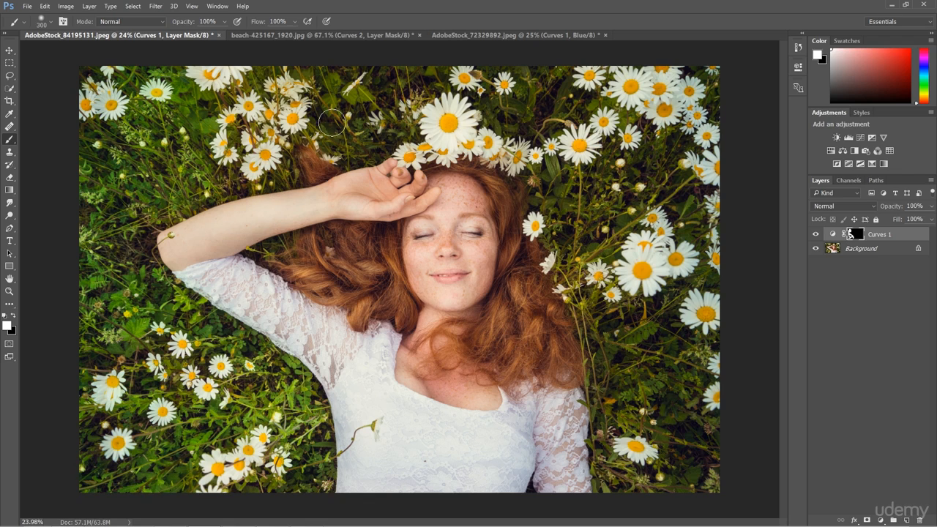
{"action": "mouse_move", "coordinate": [324, 126]}
{"action": "left_mouse_down"}
{"action": "mouse_move", "coordinate": [328, 96]}
{"action": "mouse_move", "coordinate": [261, 59]}
{"action": "mouse_move", "coordinate": [258, 67]}
{"action": "left_mouse_up"}
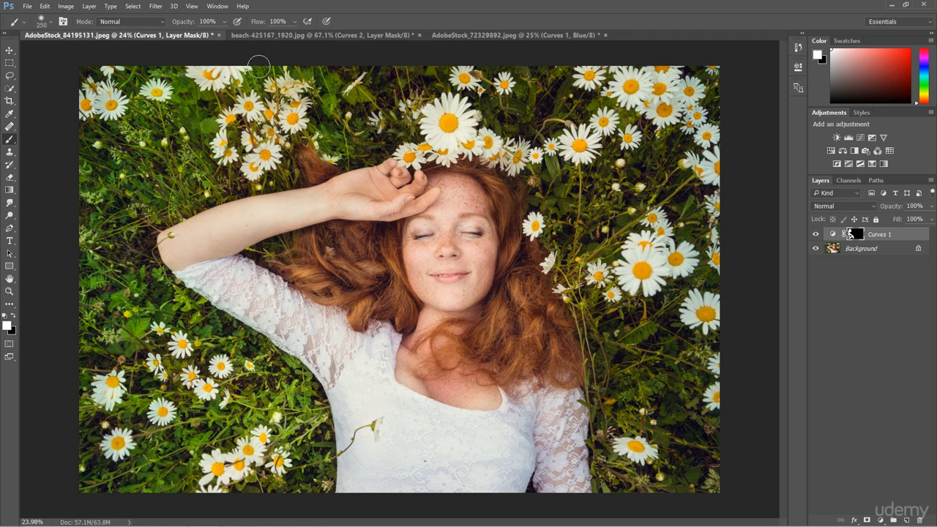
{"action": "left_click_drag", "start_coordinate": [344, 108], "coordinate": [354, 93]}
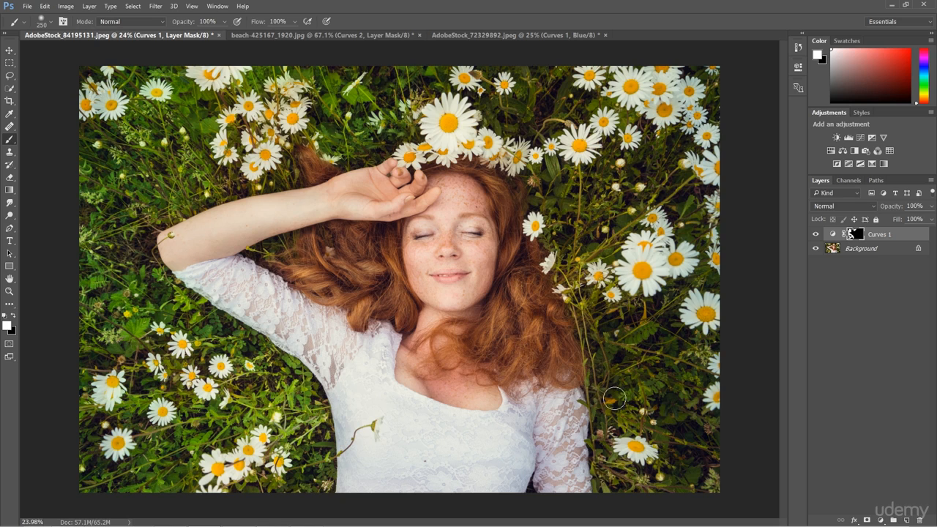
{"action": "key", "text": "bracketright"}
{"action": "key", "text": "bracketright"}
{"action": "key", "text": "bracketright"}
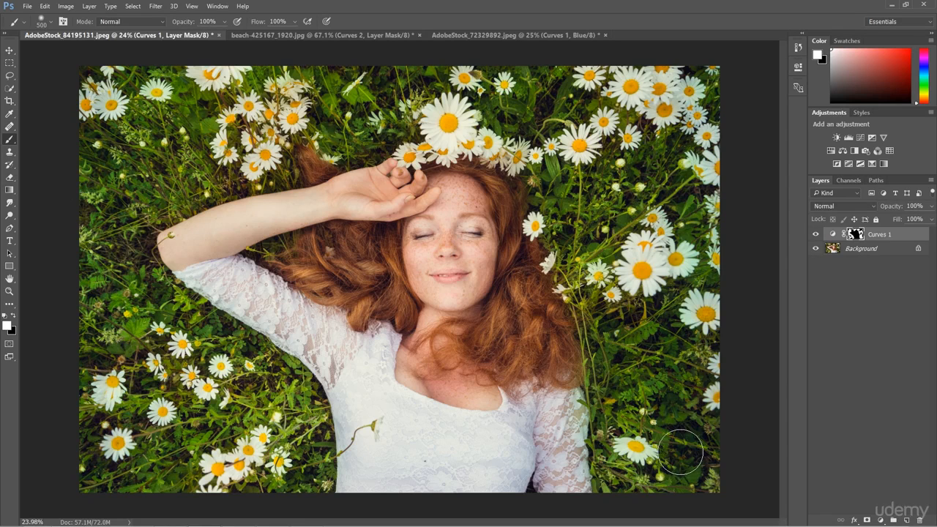
Add a second Curves layer and lift the Red channel curve with two points above the diagonal
{"action": "key", "text": "z"}
{"action": "left_click_drag", "start_coordinate": [578, 306], "coordinate": [622, 305]}
{"action": "key", "text": "b"}
{"action": "left_click", "coordinate": [880, 521]}
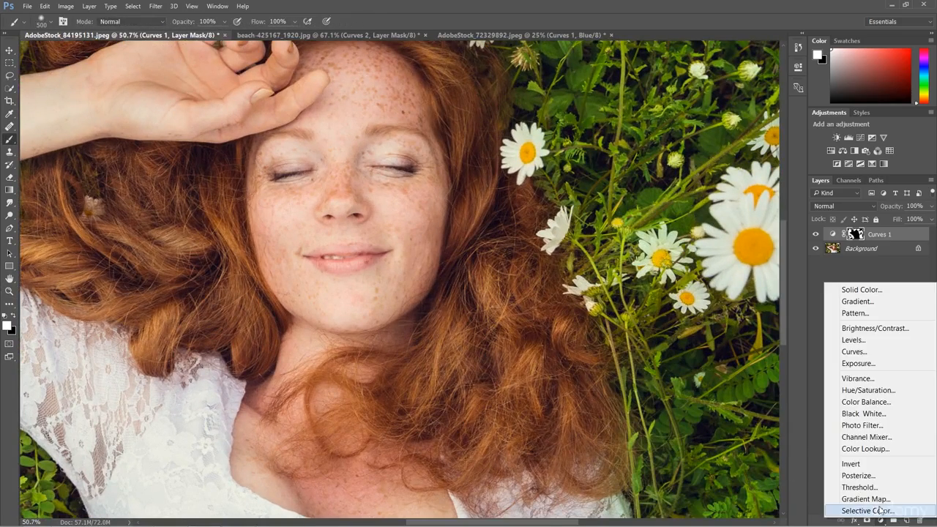
{"action": "left_click", "coordinate": [868, 352]}
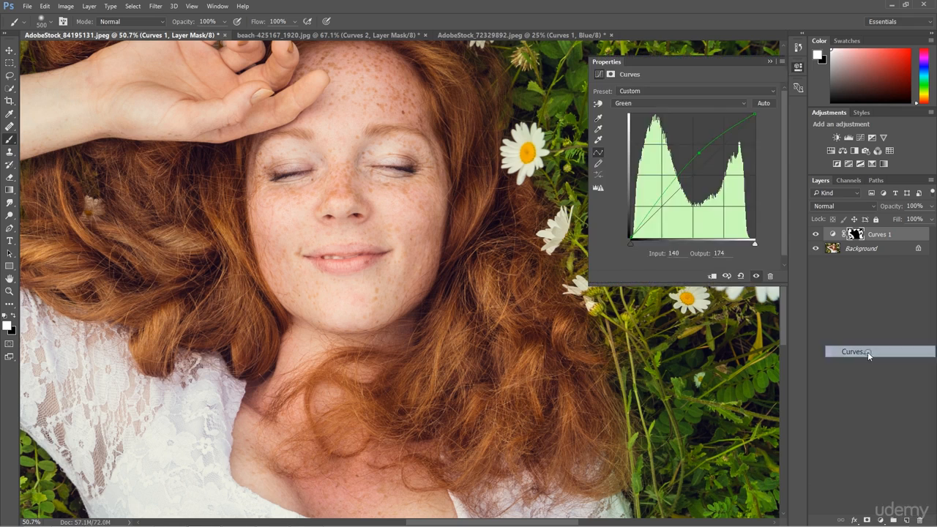
{"action": "left_click", "coordinate": [648, 105]}
{"action": "left_click", "coordinate": [635, 115]}
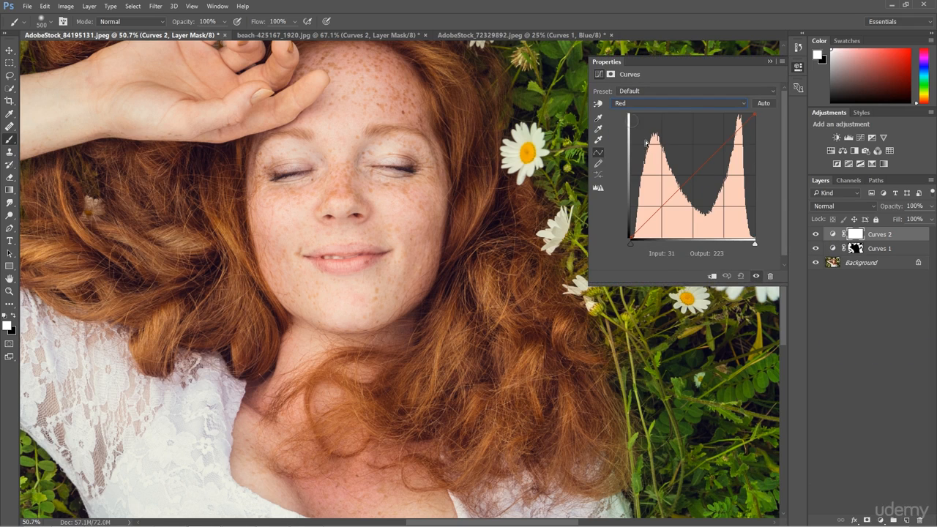
{"action": "left_click", "coordinate": [599, 104]}
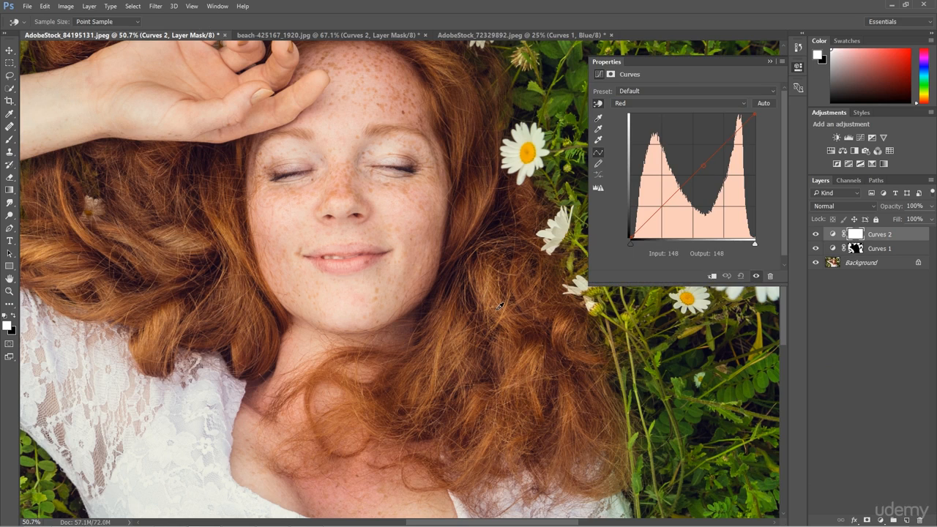
{"action": "left_click", "coordinate": [694, 173]}
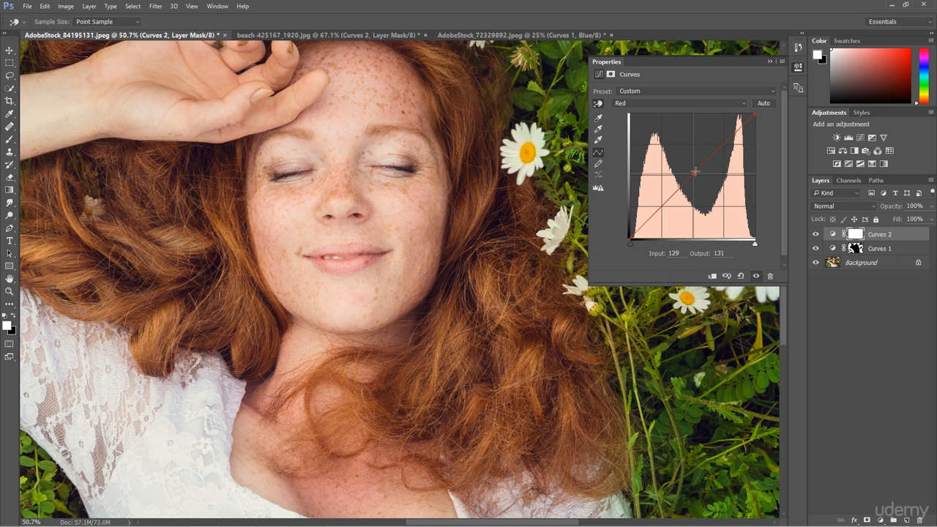
{"action": "left_click_drag", "start_coordinate": [694, 168], "coordinate": [674, 192]}
{"action": "left_click", "coordinate": [714, 152]}
Compare the image with the Curves 2 layer hidden and shown
{"action": "left_click", "coordinate": [820, 235]}
{"action": "left_click", "coordinate": [821, 236]}
{"action": "left_click", "coordinate": [821, 236]}
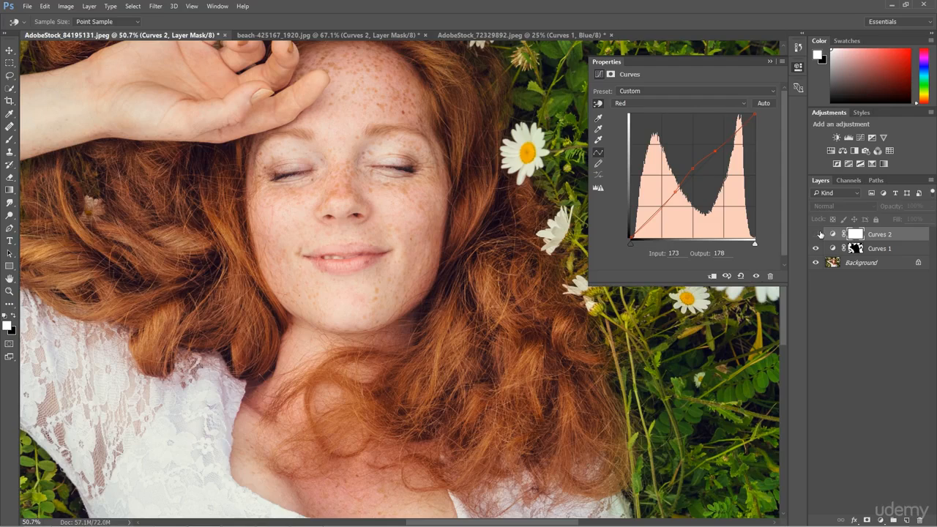
{"action": "left_click", "coordinate": [818, 235]}
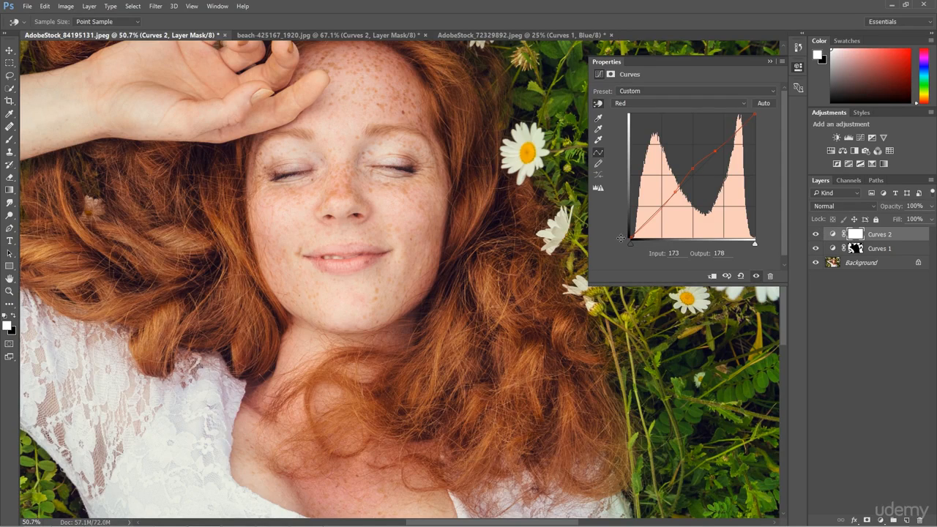
{"action": "scroll", "coordinate": [518, 289], "scroll_direction": "down", "scroll_amount": 5}
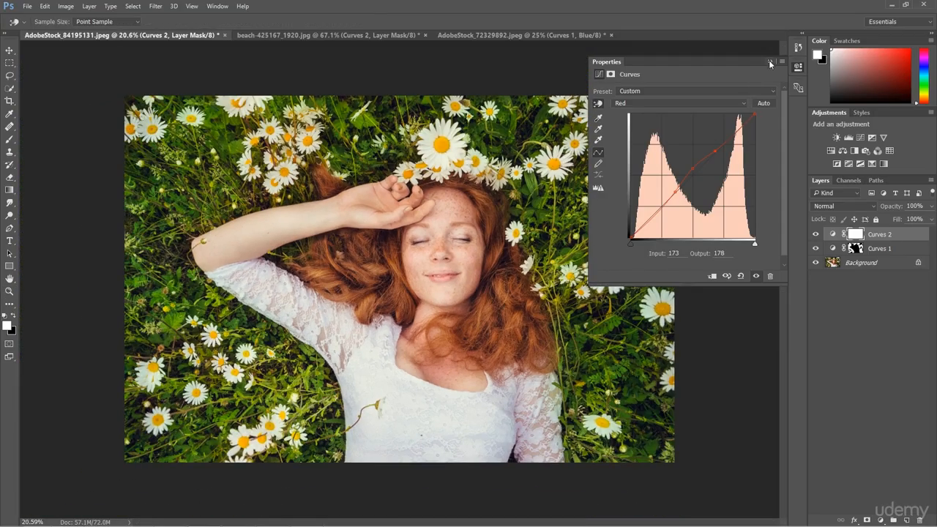
{"action": "left_click", "coordinate": [769, 62]}
{"action": "scroll", "coordinate": [464, 263], "scroll_direction": "up", "scroll_amount": 3}
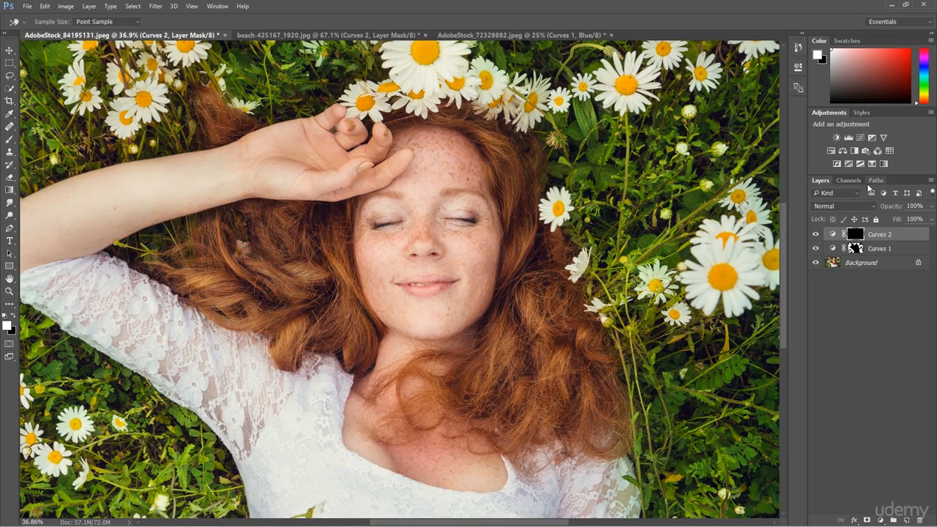
On a white Curves 2 mask, paint black over the woman's face and neck with a 400 px brush
{"action": "key", "text": "b"}
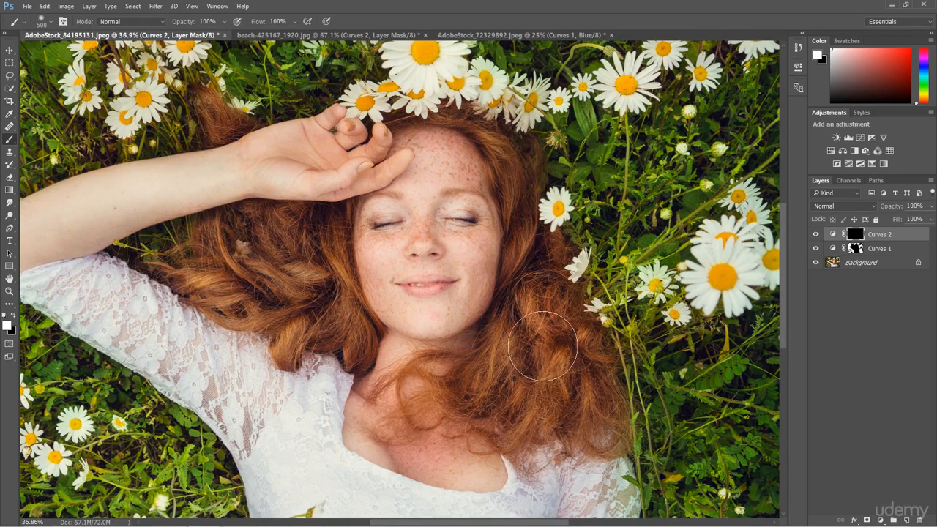
{"action": "key", "text": "ctrl+alt"}
{"action": "key", "text": "ctrl+alt+z"}
{"action": "key", "text": "ctrl+i"}
{"action": "key", "text": "x"}
{"action": "key", "text": "bracketleft"}
{"action": "key", "text": "bracketleft"}
{"action": "key", "text": "bracketleft"}
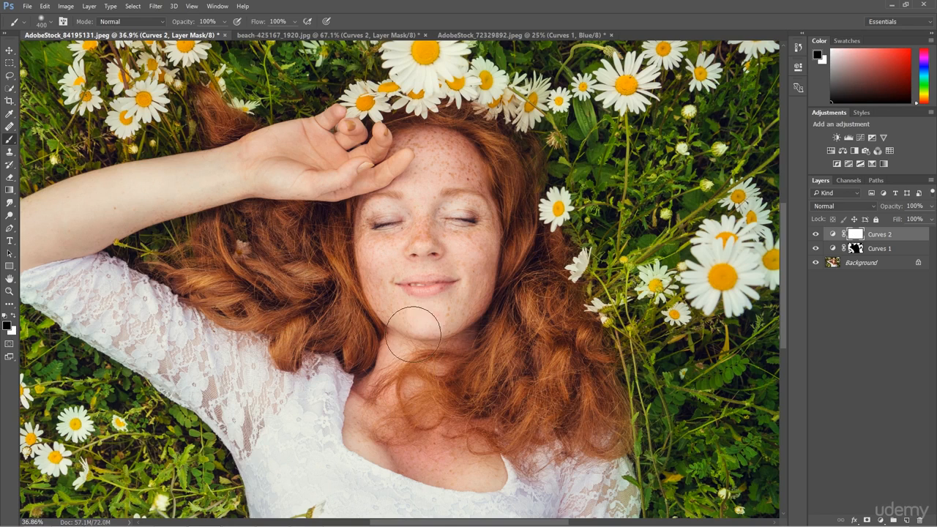
{"action": "mouse_move", "coordinate": [435, 158]}
{"action": "left_mouse_down"}
{"action": "mouse_move", "coordinate": [461, 173]}
{"action": "mouse_move", "coordinate": [452, 158]}
{"action": "mouse_move", "coordinate": [413, 147]}
{"action": "mouse_move", "coordinate": [424, 144]}
{"action": "mouse_move", "coordinate": [462, 179]}
{"action": "mouse_move", "coordinate": [470, 271]}
{"action": "mouse_move", "coordinate": [482, 246]}
{"action": "mouse_move", "coordinate": [464, 157]}
{"action": "mouse_move", "coordinate": [481, 199]}
{"action": "mouse_move", "coordinate": [470, 246]}
{"action": "mouse_move", "coordinate": [414, 188]}
{"action": "mouse_move", "coordinate": [382, 216]}
{"action": "mouse_move", "coordinate": [368, 244]}
{"action": "mouse_move", "coordinate": [395, 328]}
{"action": "mouse_move", "coordinate": [363, 416]}
{"action": "mouse_move", "coordinate": [403, 456]}
{"action": "mouse_move", "coordinate": [478, 473]}
{"action": "mouse_move", "coordinate": [412, 441]}
{"action": "mouse_move", "coordinate": [379, 402]}
{"action": "mouse_move", "coordinate": [427, 359]}
{"action": "mouse_move", "coordinate": [399, 360]}
{"action": "mouse_move", "coordinate": [396, 342]}
{"action": "mouse_move", "coordinate": [412, 350]}
{"action": "mouse_move", "coordinate": [449, 338]}
{"action": "mouse_move", "coordinate": [408, 388]}
{"action": "mouse_move", "coordinate": [424, 412]}
{"action": "mouse_move", "coordinate": [443, 372]}
{"action": "mouse_move", "coordinate": [428, 374]}
{"action": "mouse_move", "coordinate": [450, 448]}
{"action": "mouse_move", "coordinate": [473, 474]}
{"action": "mouse_move", "coordinate": [508, 479]}
{"action": "mouse_move", "coordinate": [355, 432]}
{"action": "mouse_move", "coordinate": [375, 443]}
{"action": "mouse_move", "coordinate": [395, 395]}
{"action": "left_mouse_up"}
Zoom in and compare the portrait with Curves 2 hidden and shown
{"action": "key", "text": "z"}
{"action": "left_click_drag", "start_coordinate": [450, 302], "coordinate": [406, 290]}
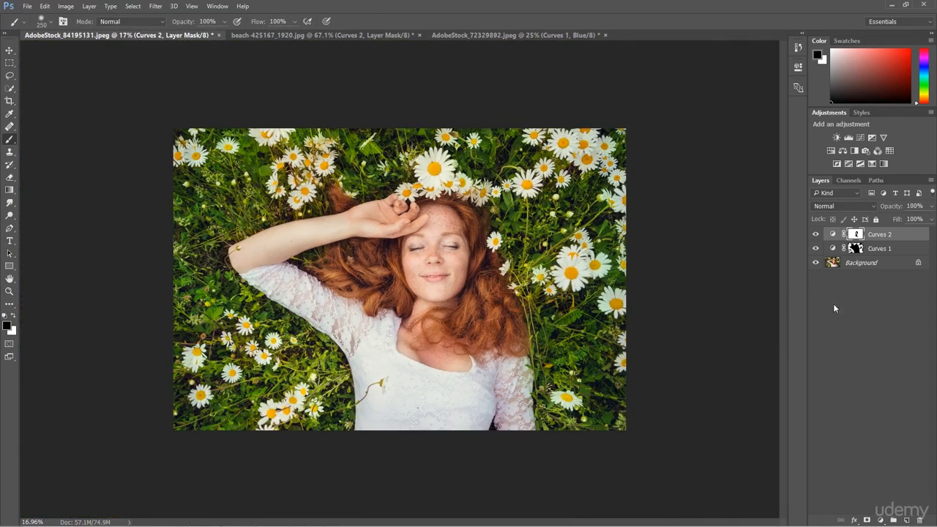
{"action": "left_click", "coordinate": [816, 234]}
{"action": "left_click", "coordinate": [817, 234]}
{"action": "key", "text": "z"}
{"action": "left_click_drag", "start_coordinate": [442, 302], "coordinate": [484, 303]}
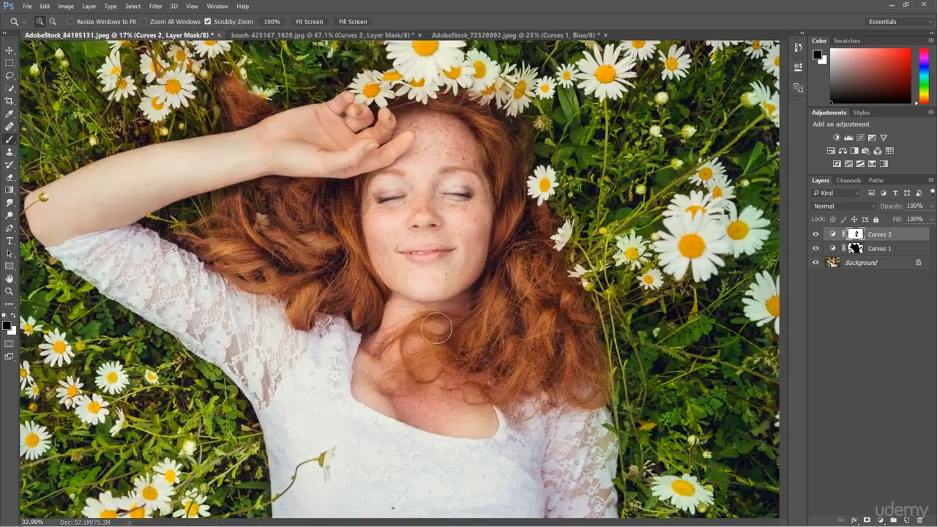